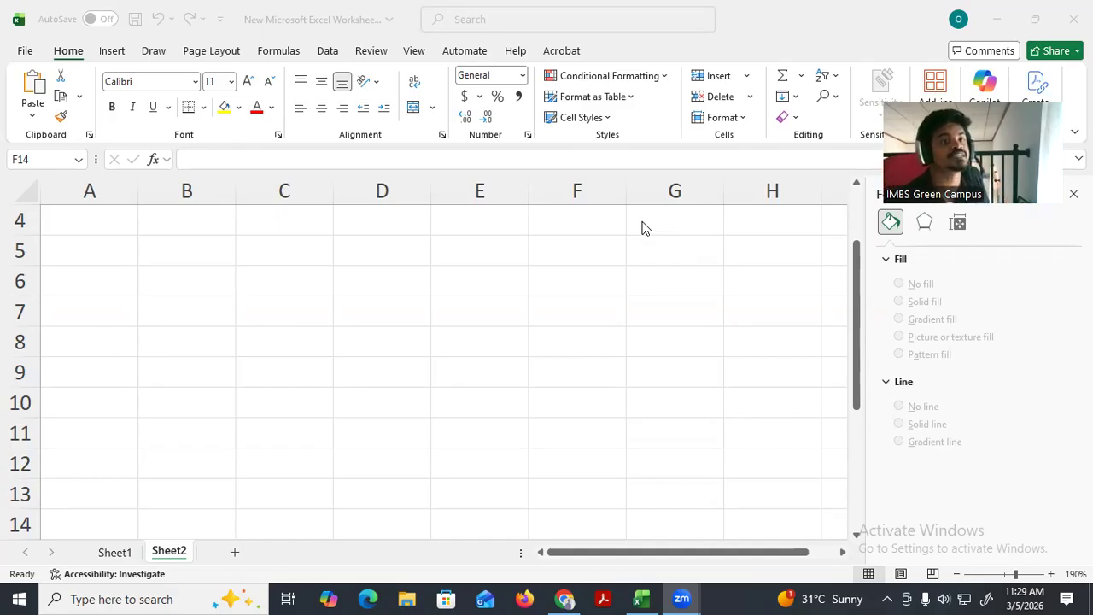
# - Enter the header Product in A5 and list the products A, B, C, D and E in A6:A10
pyautogui.click(92, 254)
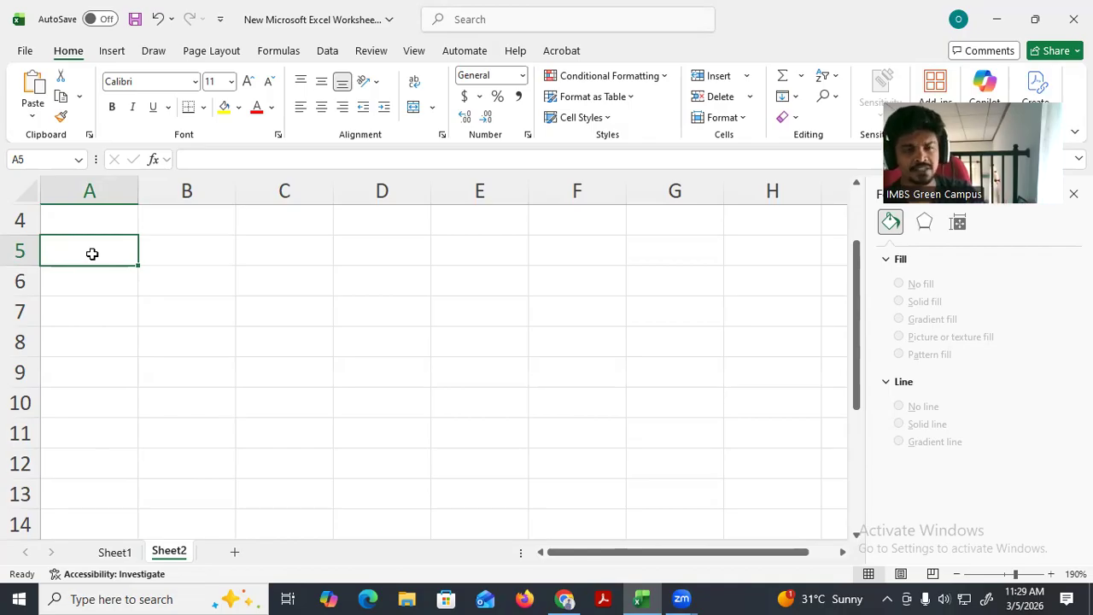
pyautogui.write('Pr')
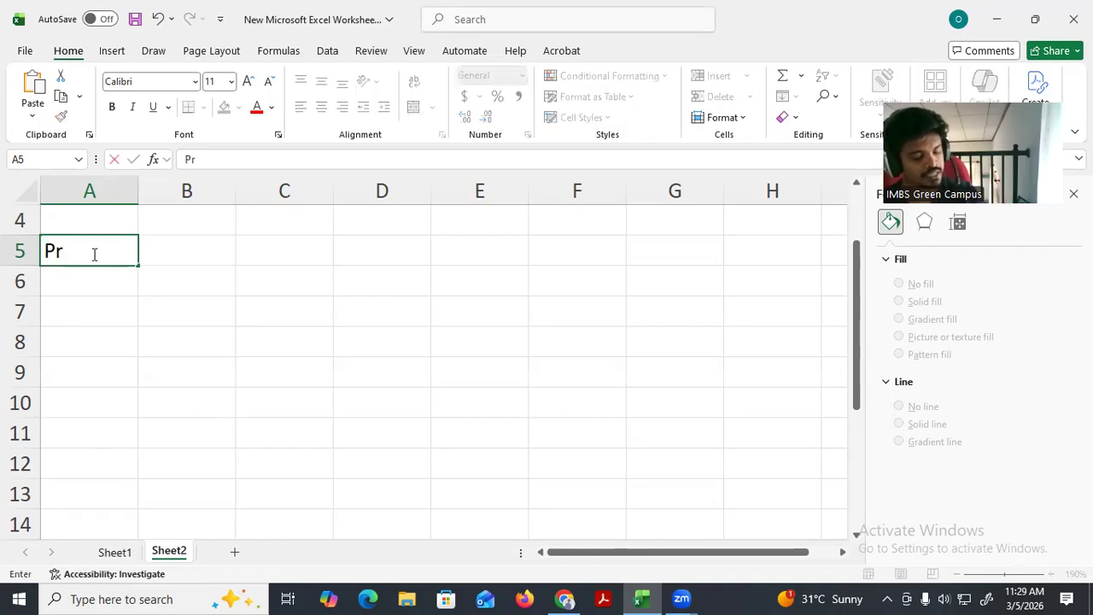
pyautogui.write('oduct')
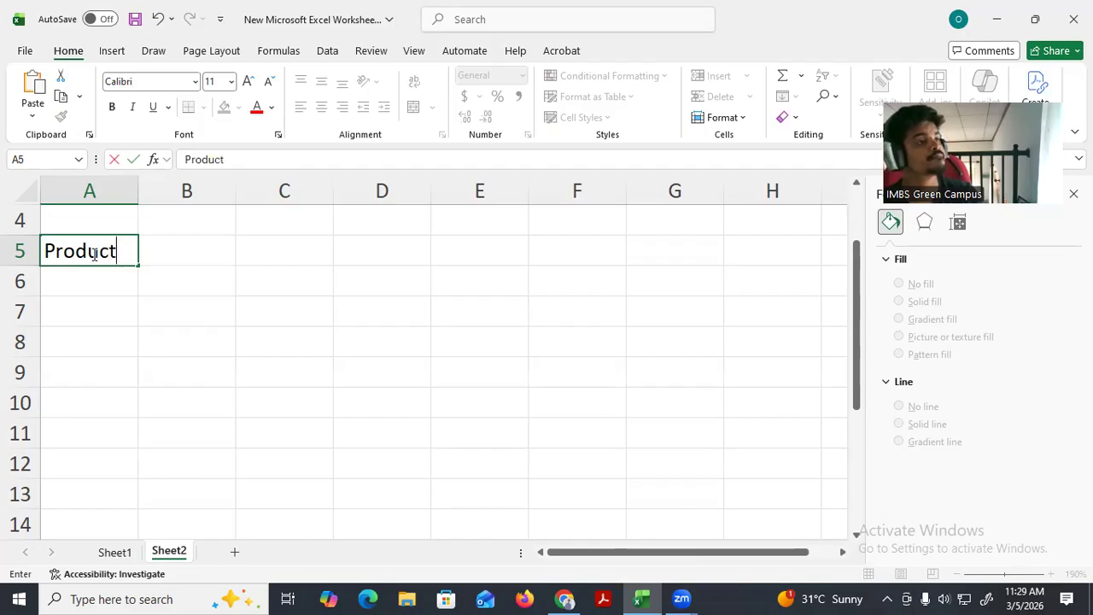
pyautogui.press('Return')
pyautogui.write('A')
pyautogui.press('Return')
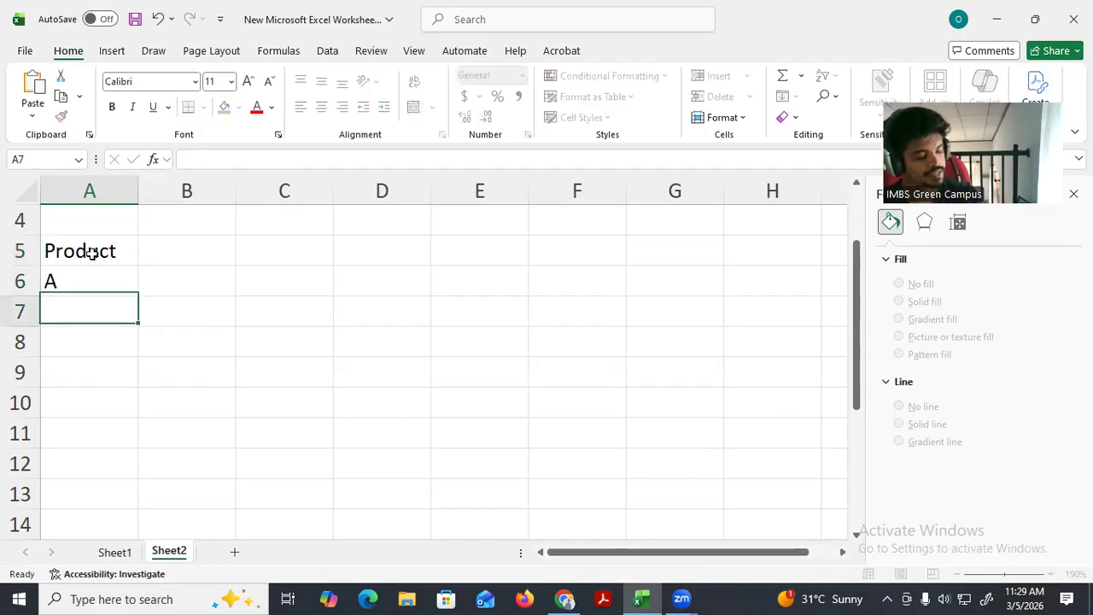
pyautogui.write('B')
pyautogui.press('Return')
pyautogui.write('C')
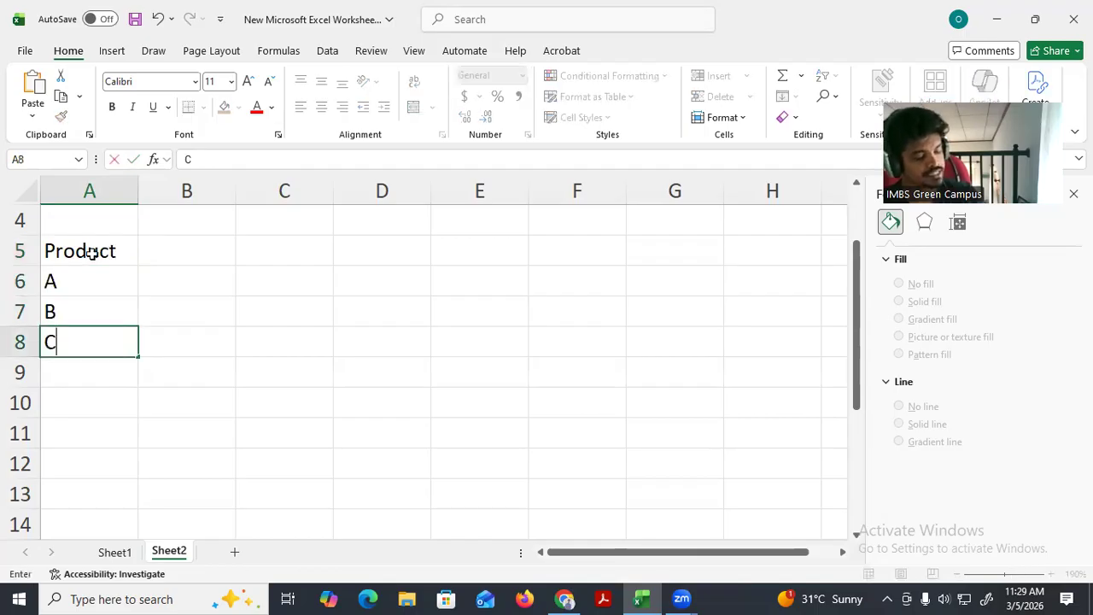
pyautogui.press('Return')
pyautogui.write('D')
pyautogui.press('Return')
pyautogui.write('E')
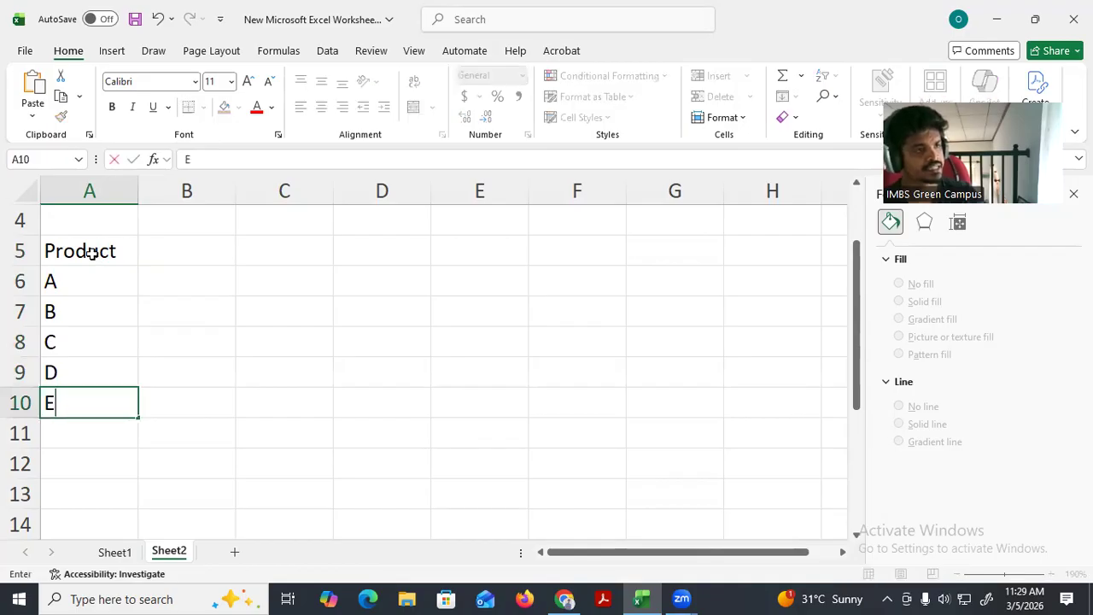
pyautogui.press('Tab')
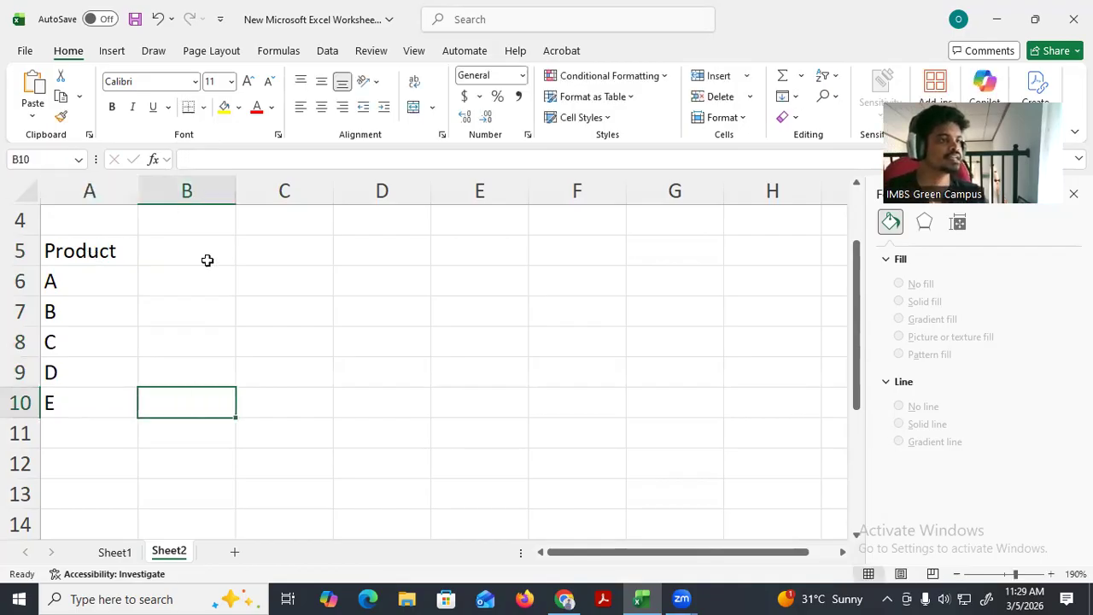
# - Add the column headers Actual in B5 and Target in C5
pyautogui.click(197, 262)
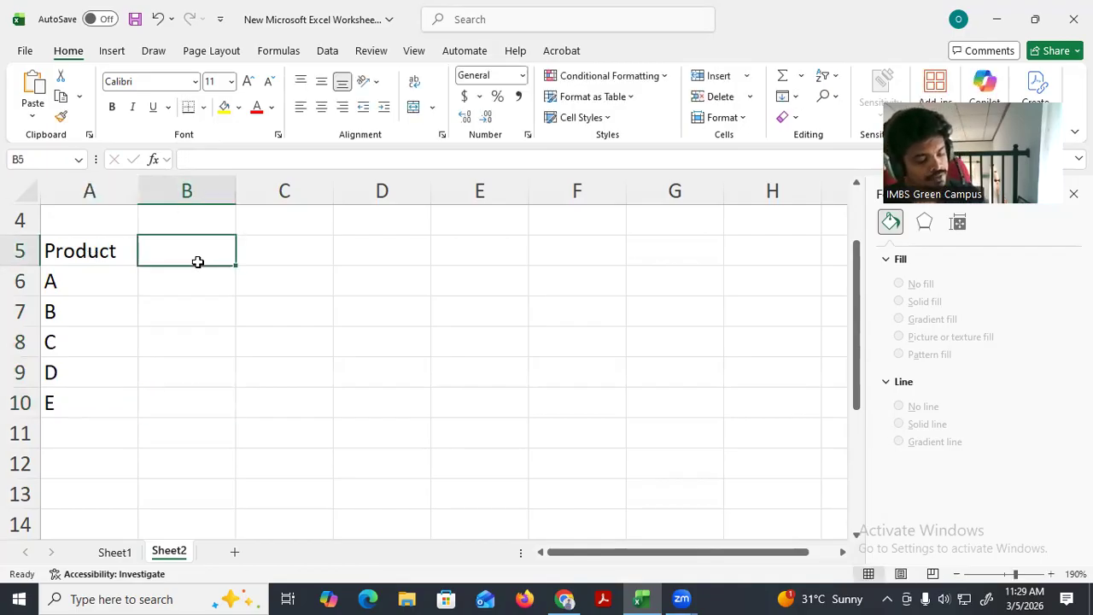
pyautogui.write('T')
pyautogui.press('BackSpace')
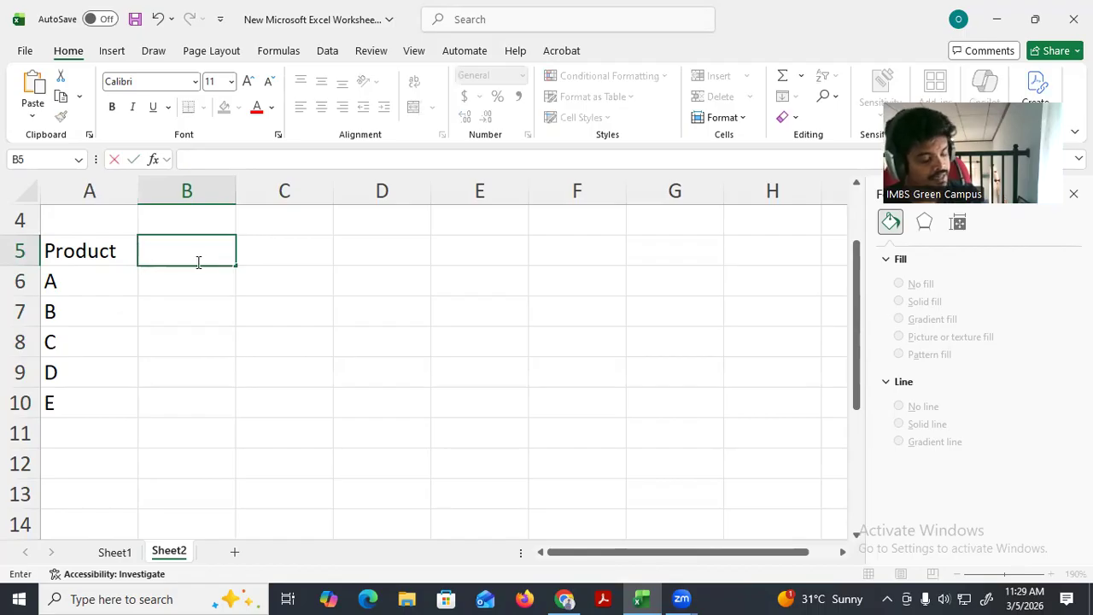
pyautogui.write('Actual')
pyautogui.press('Tab')
pyautogui.write('Target')
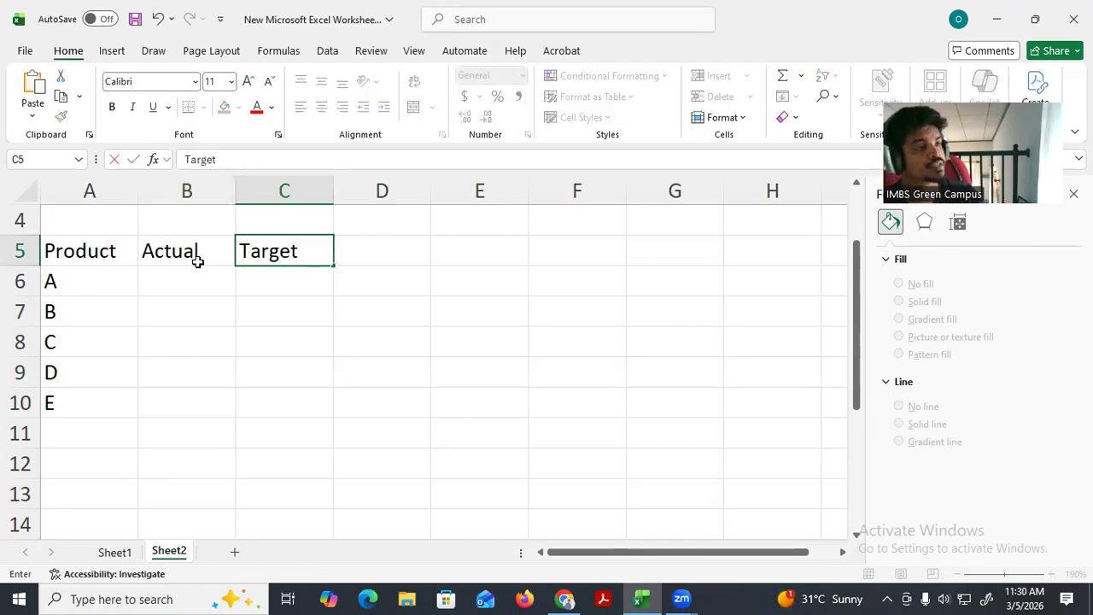
pyautogui.press('Return')
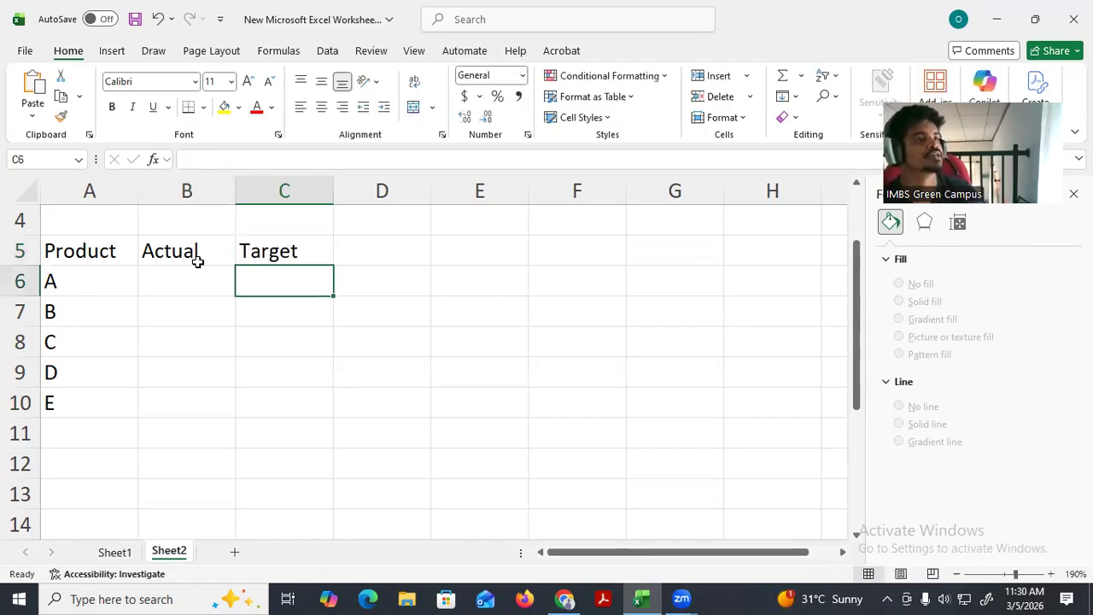
# - Fill the Actual column for products A to E with 1200, 1400, 1300, 2000 and 1250
pyautogui.click(193, 288)
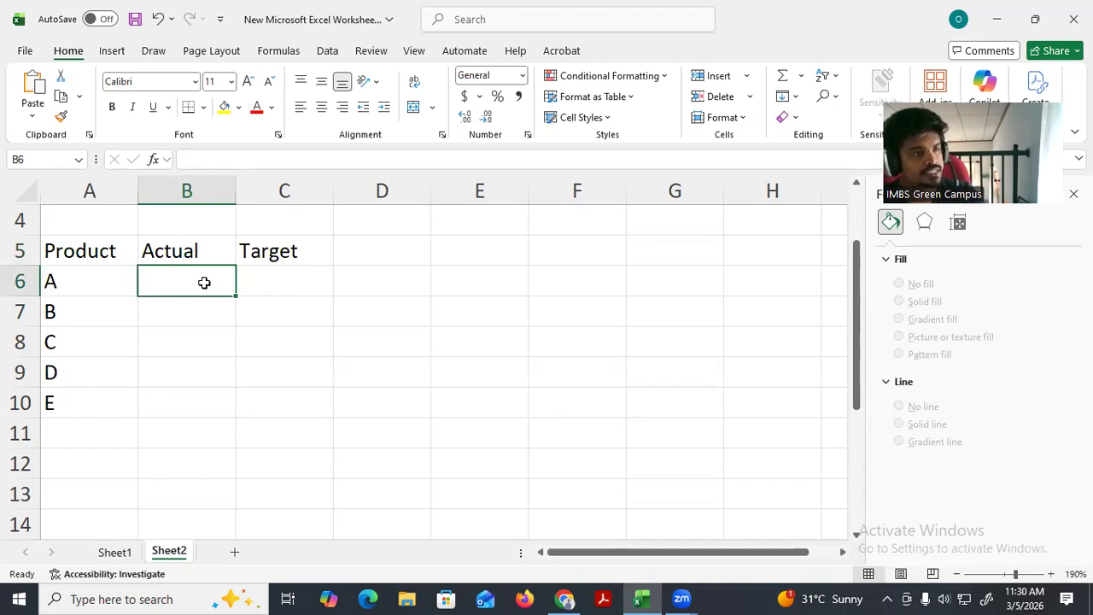
pyautogui.write('1200')
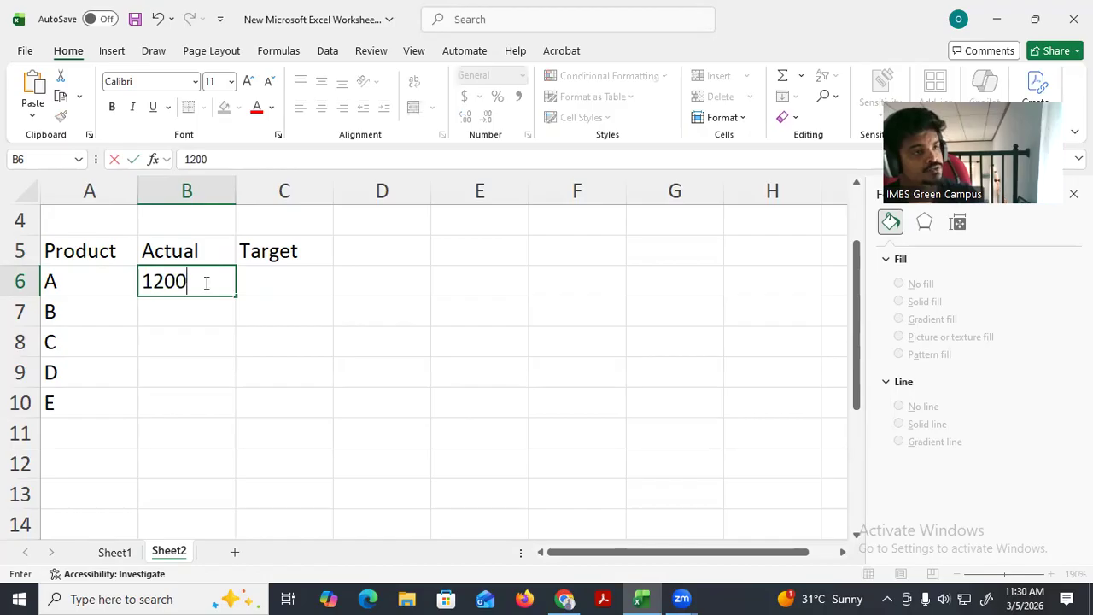
pyautogui.press('Return')
pyautogui.write('140')
pyautogui.press('Return')
pyautogui.press('Up')
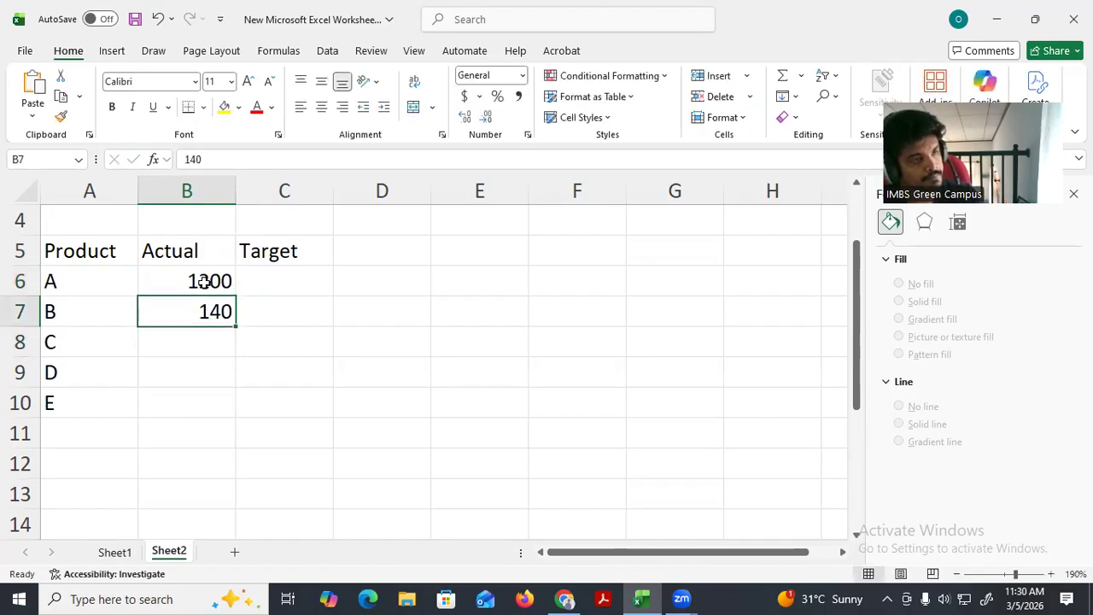
pyautogui.write('1400')
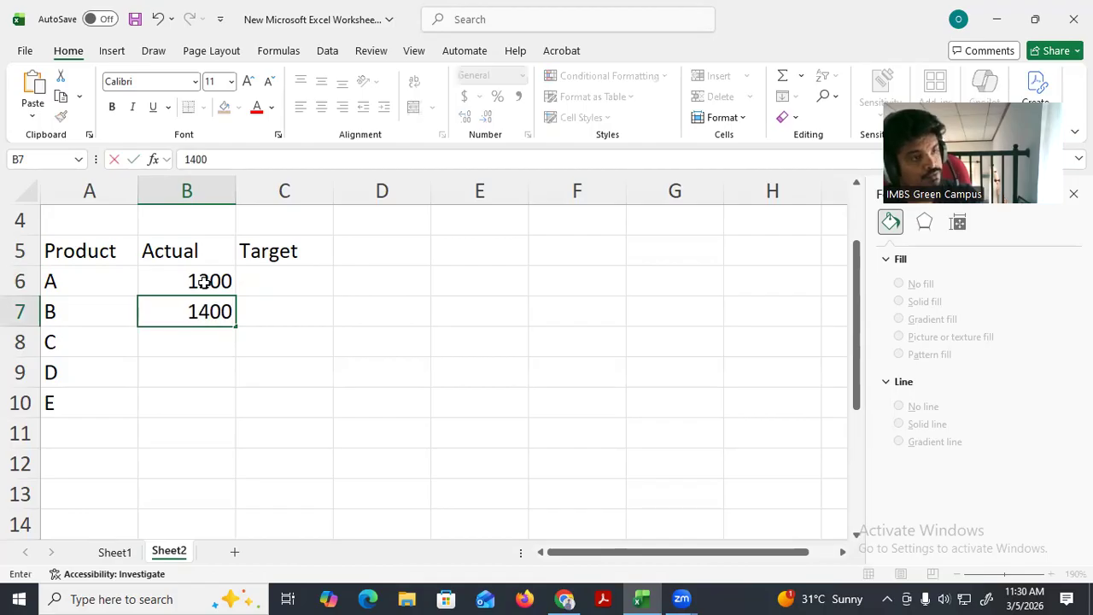
pyautogui.press('Return')
pyautogui.write('1300')
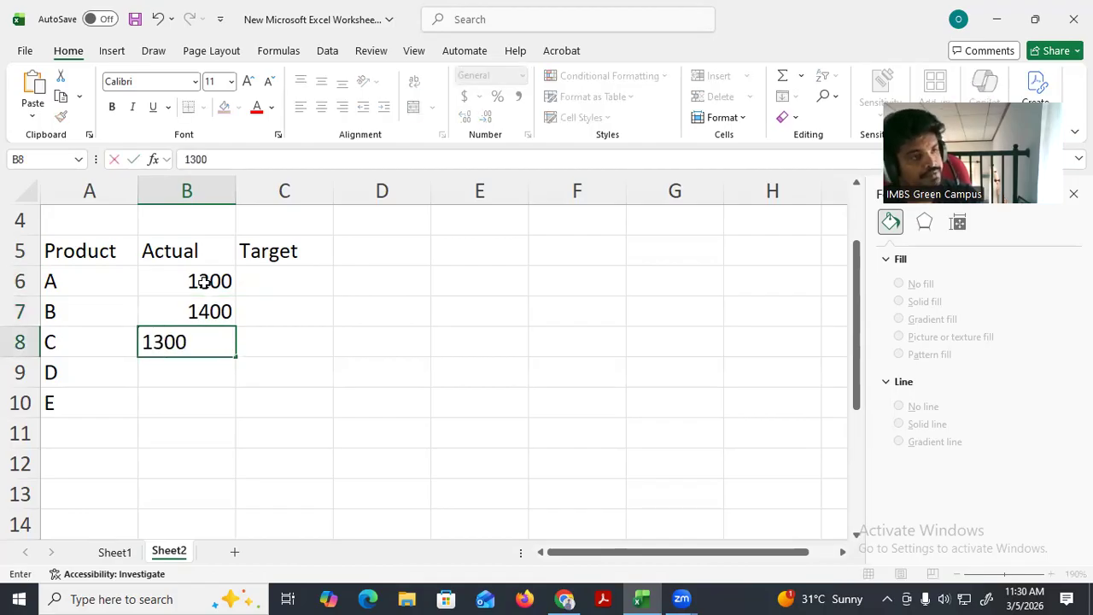
pyautogui.press('Return')
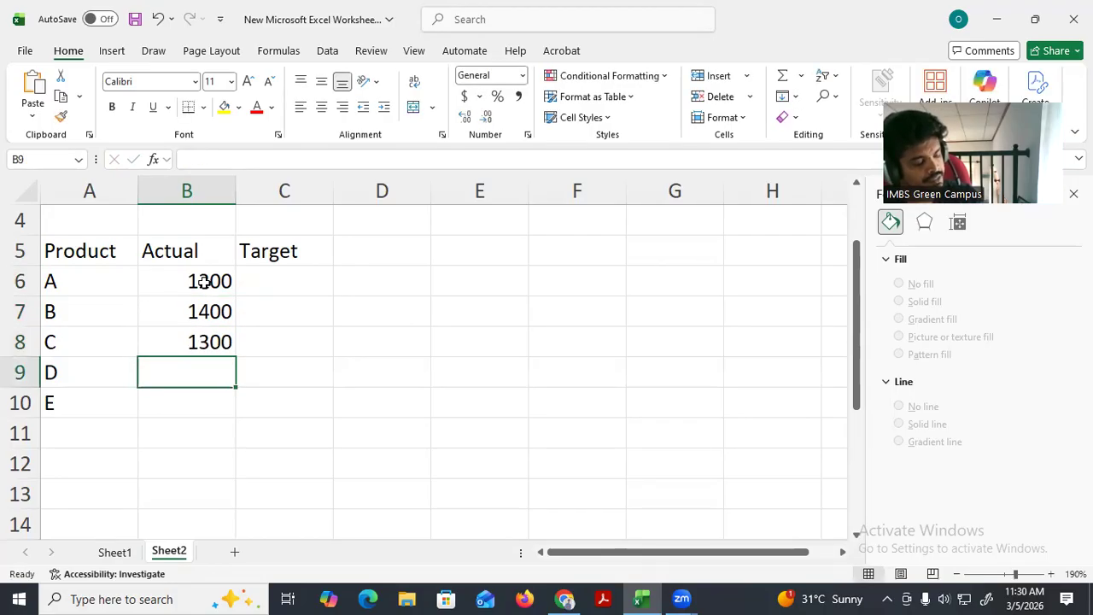
pyautogui.write('2000')
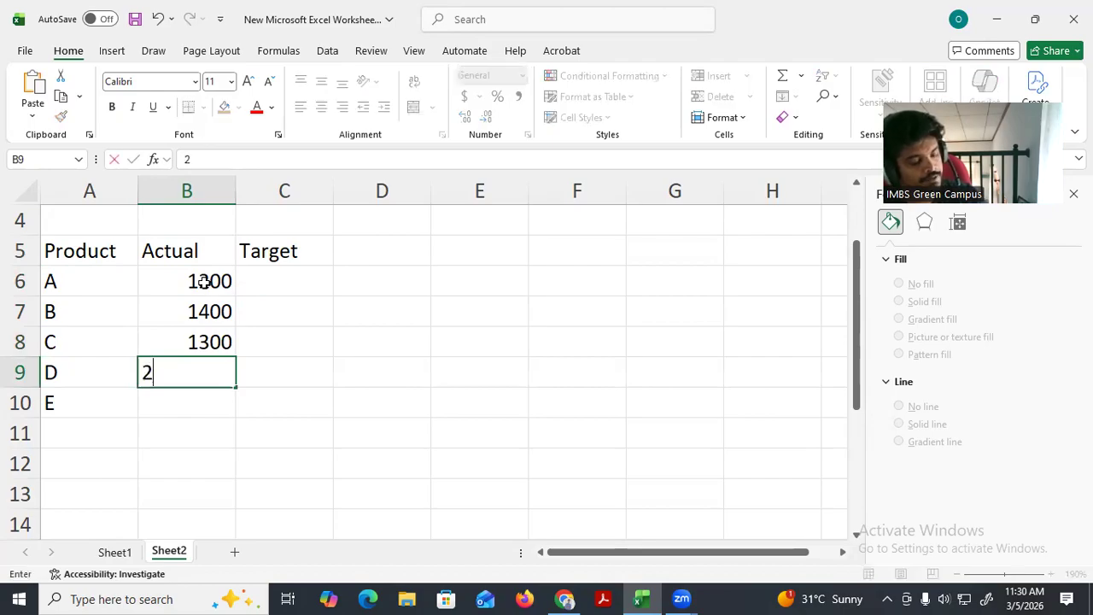
pyautogui.press('Return')
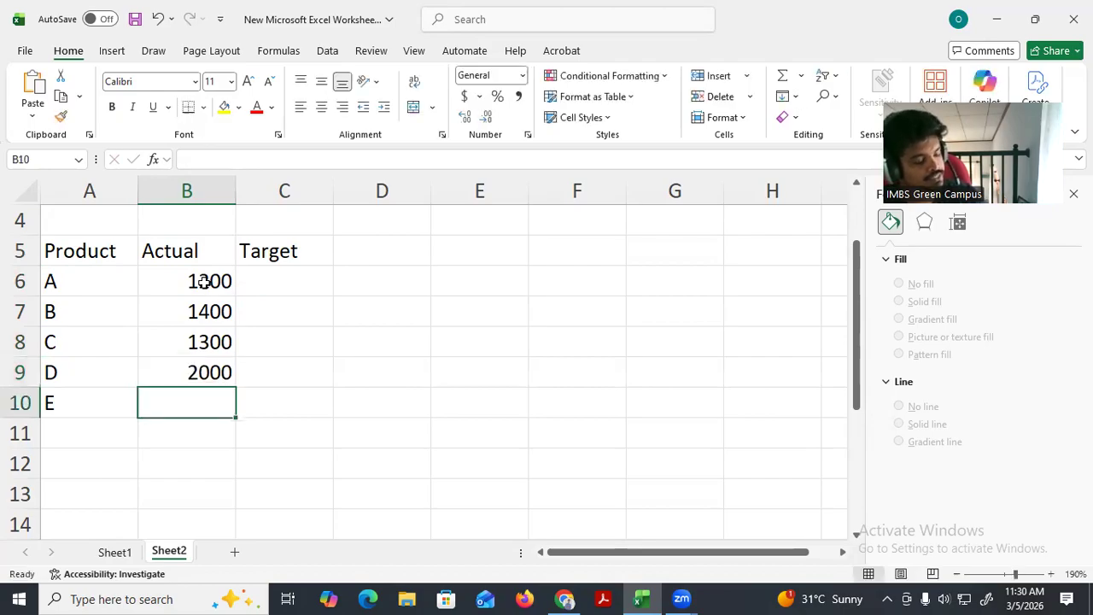
pyautogui.write('1250')
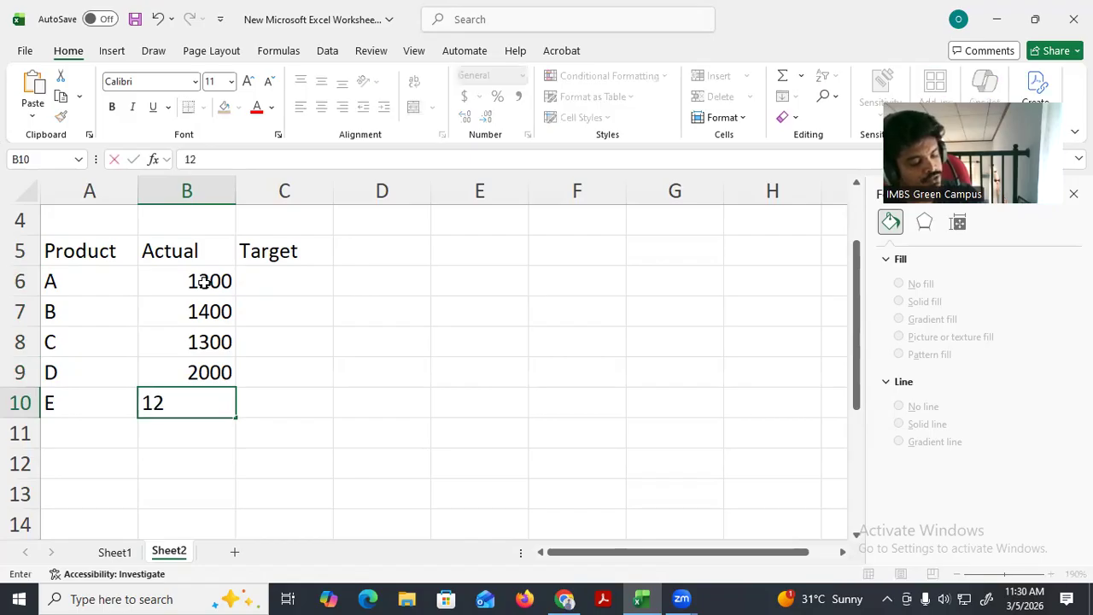
pyautogui.press('Tab')
# - Fill the Target column for products A to E with 1300, 1300, 1000, 1500 and 1400
pyautogui.press('Up')
pyautogui.press('Up')
pyautogui.press('Up')
pyautogui.press('Up')
pyautogui.press('Up')
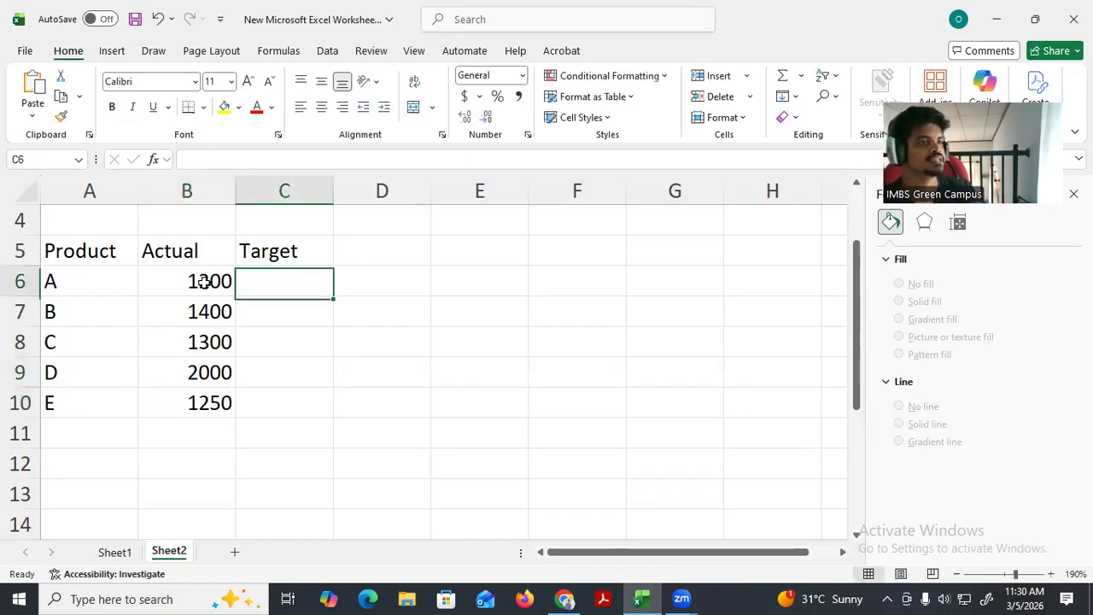
pyautogui.press('Down')
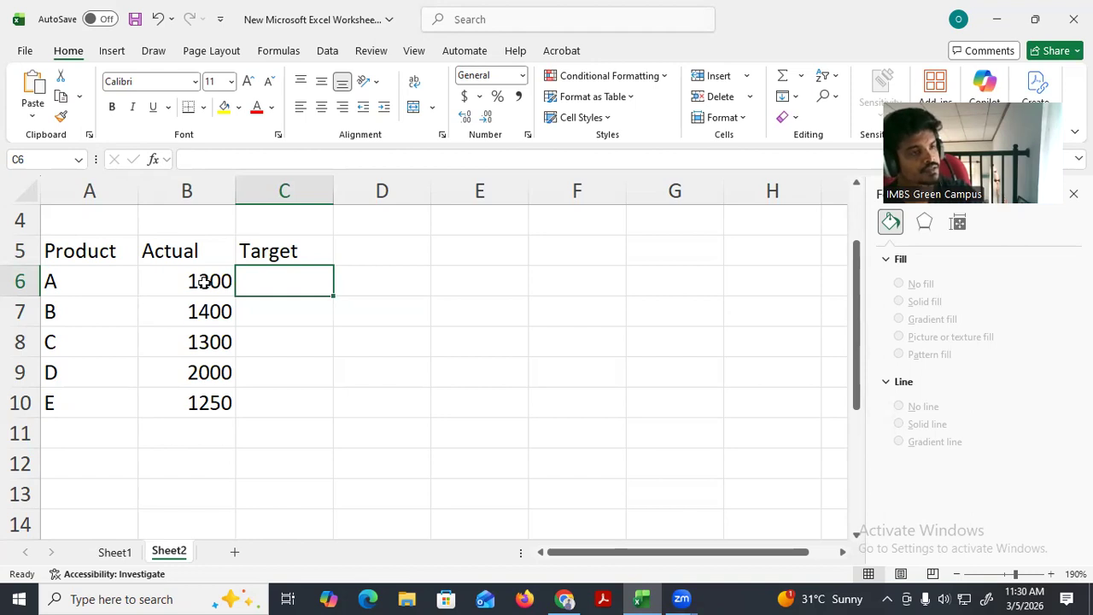
pyautogui.write('1300')
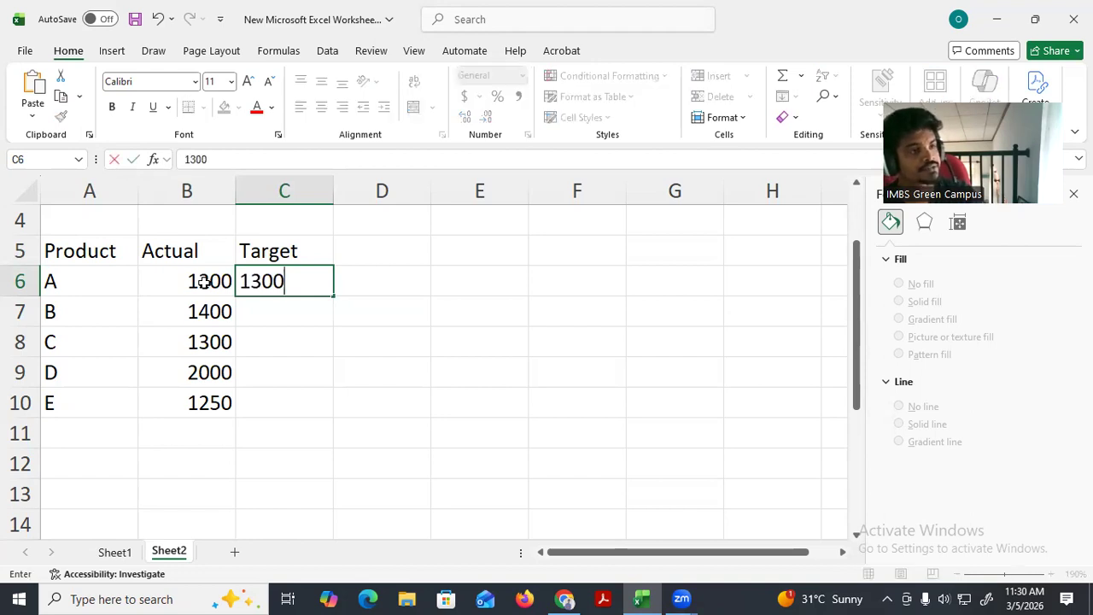
pyautogui.press('Return')
pyautogui.write('1')
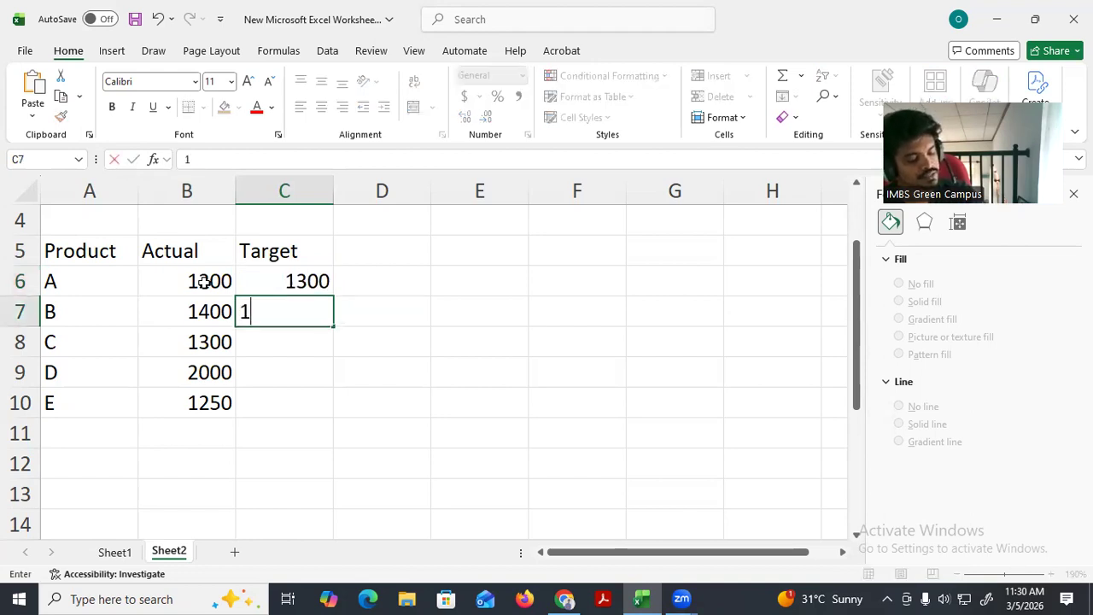
pyautogui.write('300')
pyautogui.press('Return')
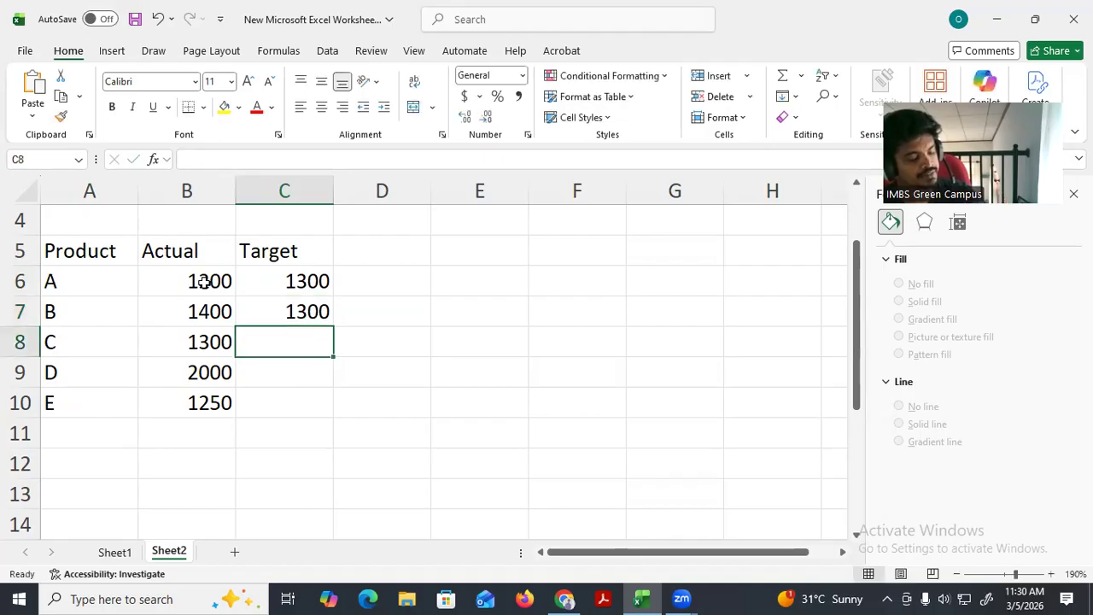
pyautogui.write('1000')
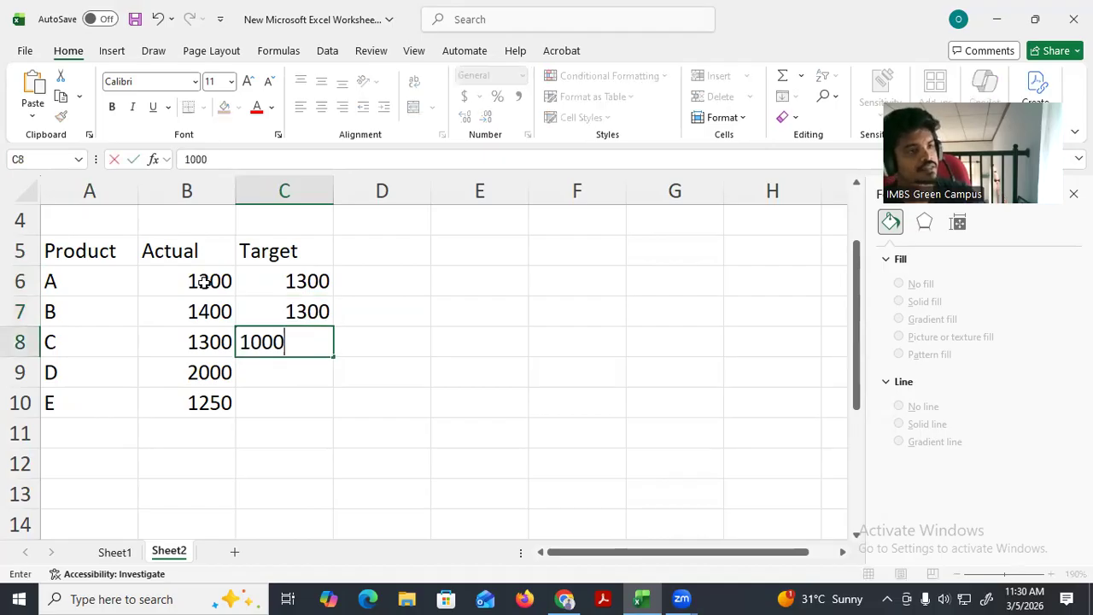
pyautogui.press('Return')
pyautogui.write('1500')
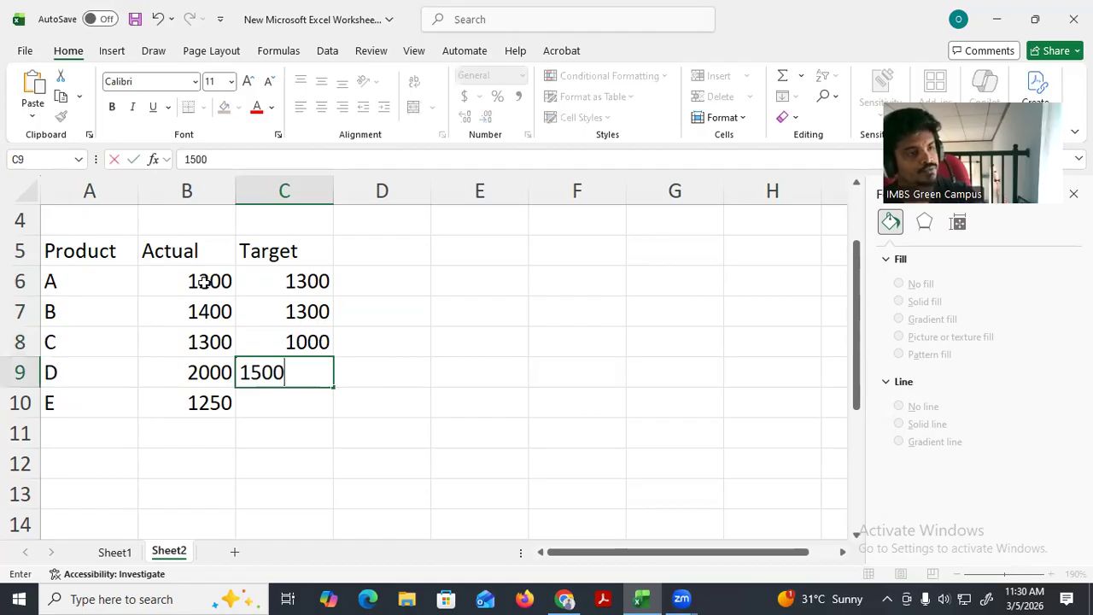
pyautogui.press('Return')
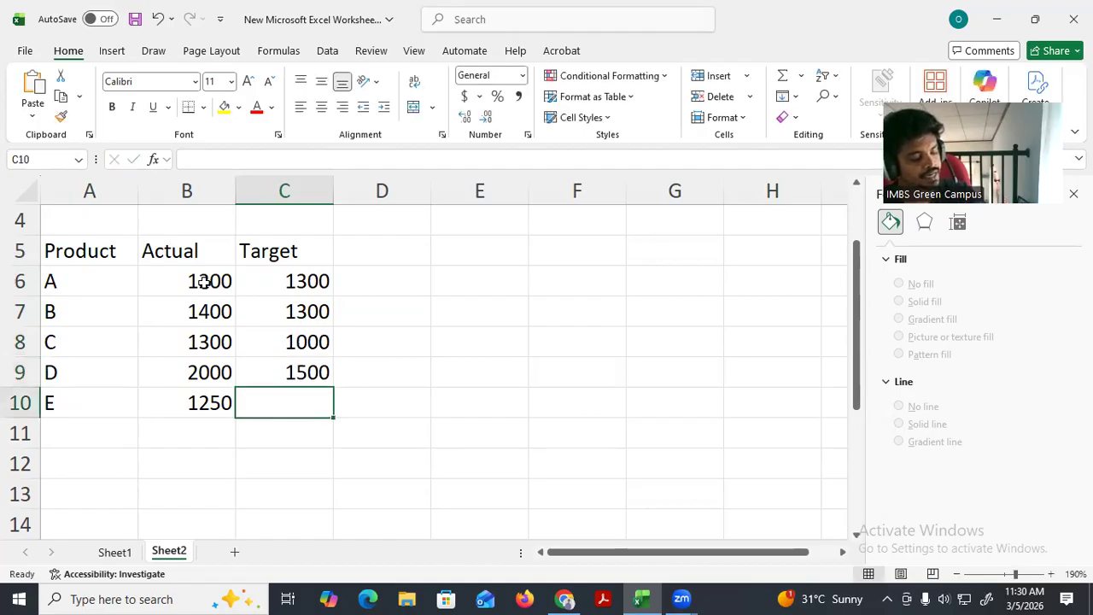
pyautogui.write('1400')
pyautogui.press('Return')
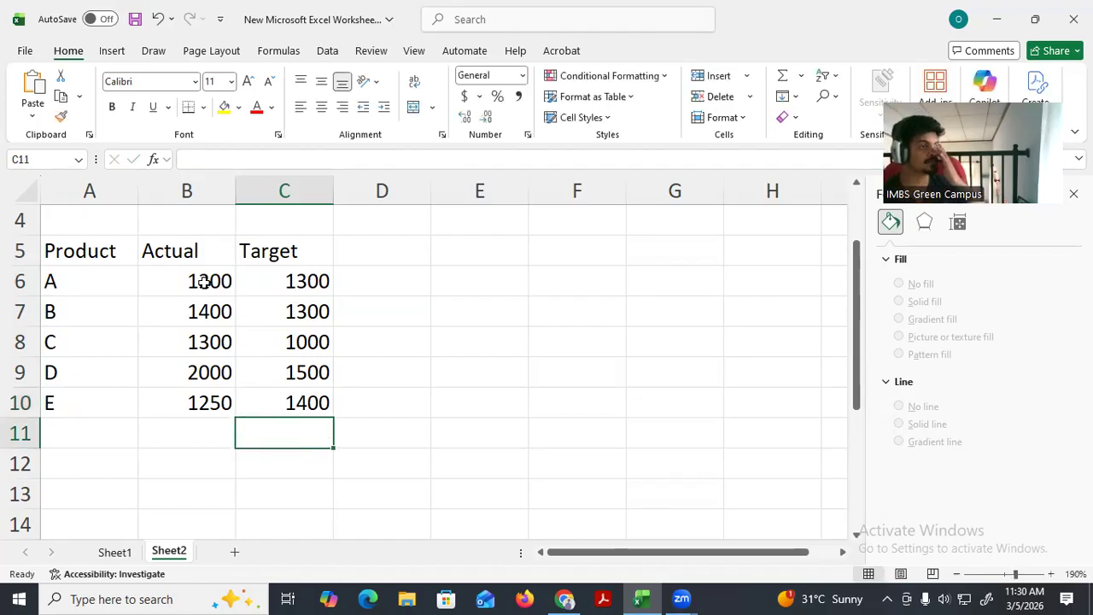
# - Insert a 2-D clustered column chart from the product table A5:C10
pyautogui.moveTo(80, 250); pyautogui.dragTo(295, 399)
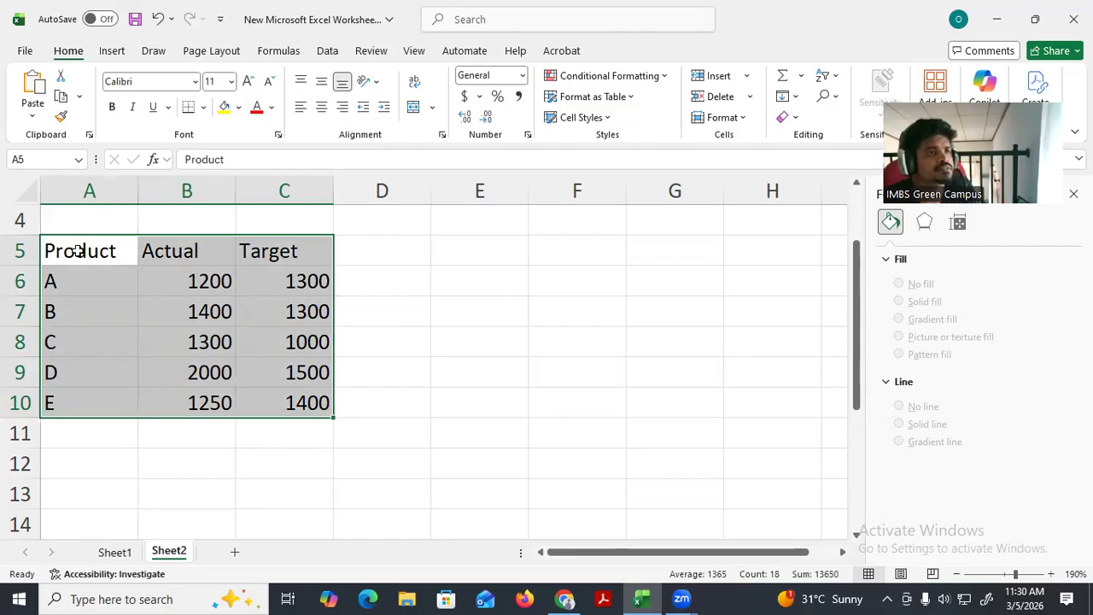
pyautogui.click(110, 52)
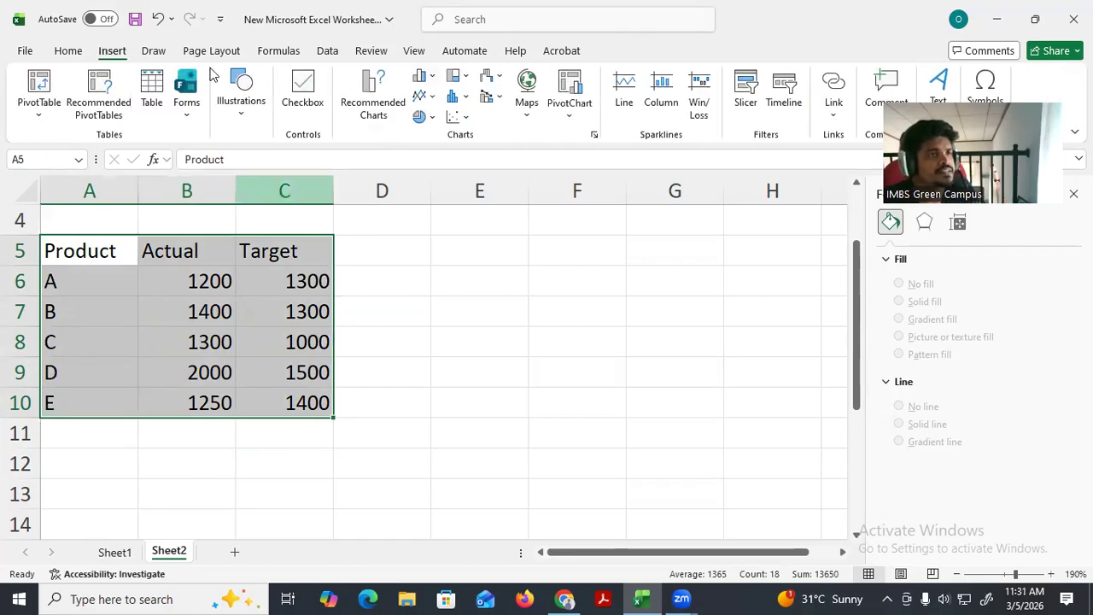
pyautogui.click(434, 79)
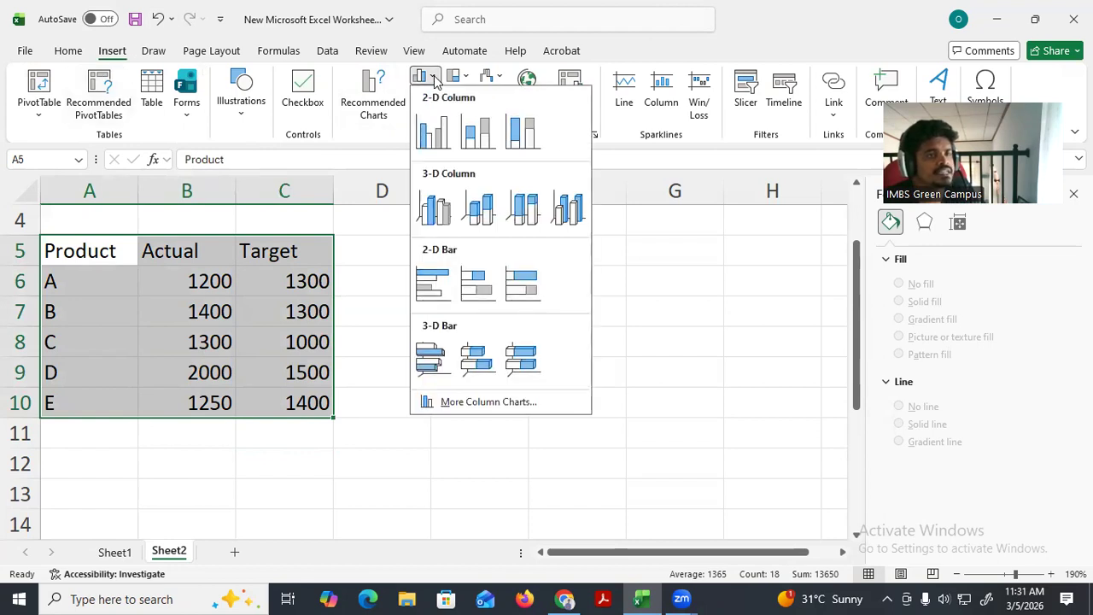
pyautogui.click(434, 135)
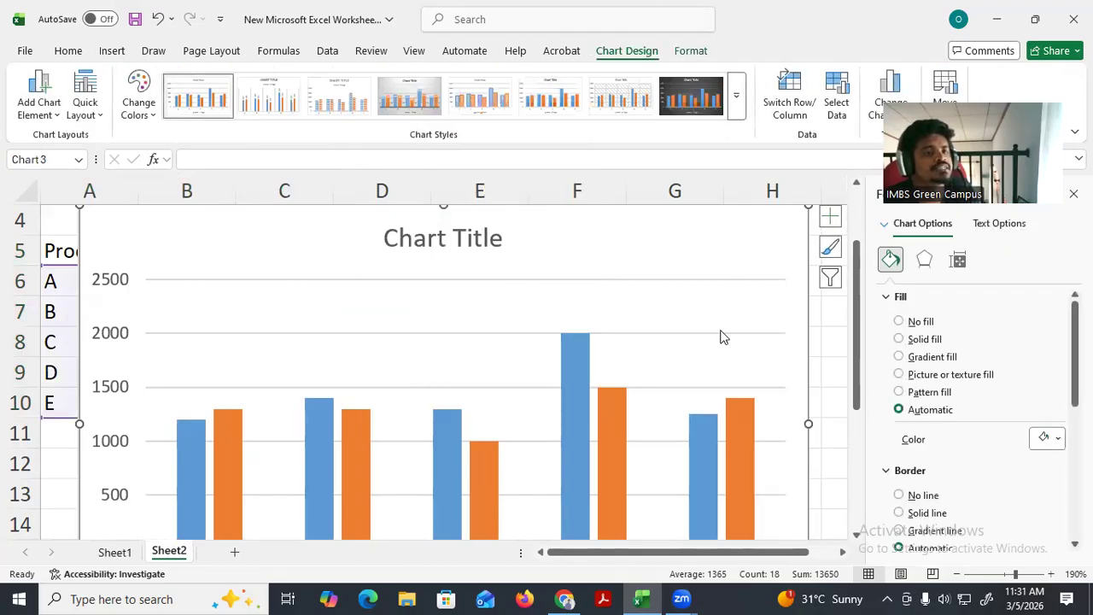
pyautogui.click(998, 575)
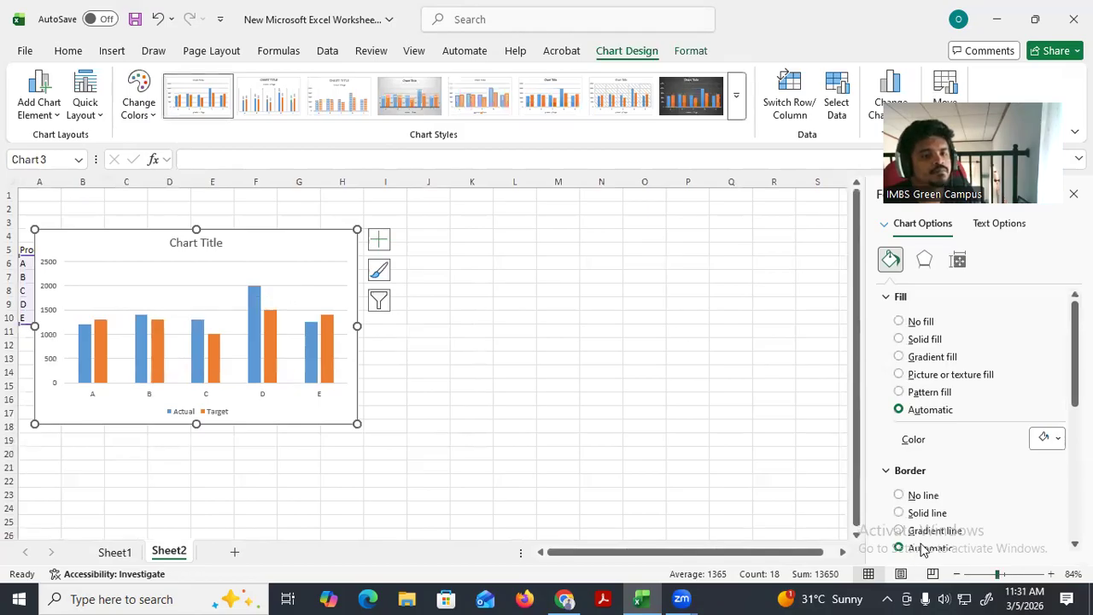
pyautogui.scroll(2, 922, 549)
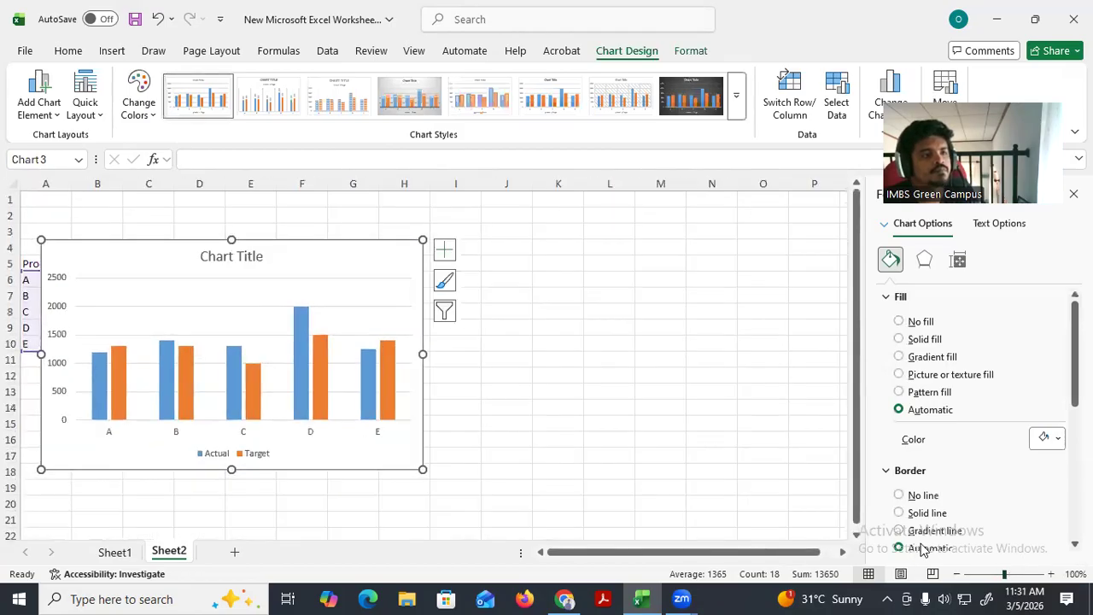
# - Move the chart clear of the product table, into columns F to M, and delete its title and legend
pyautogui.click(212, 250)
pyautogui.moveTo(261, 243); pyautogui.dragTo(496, 256)
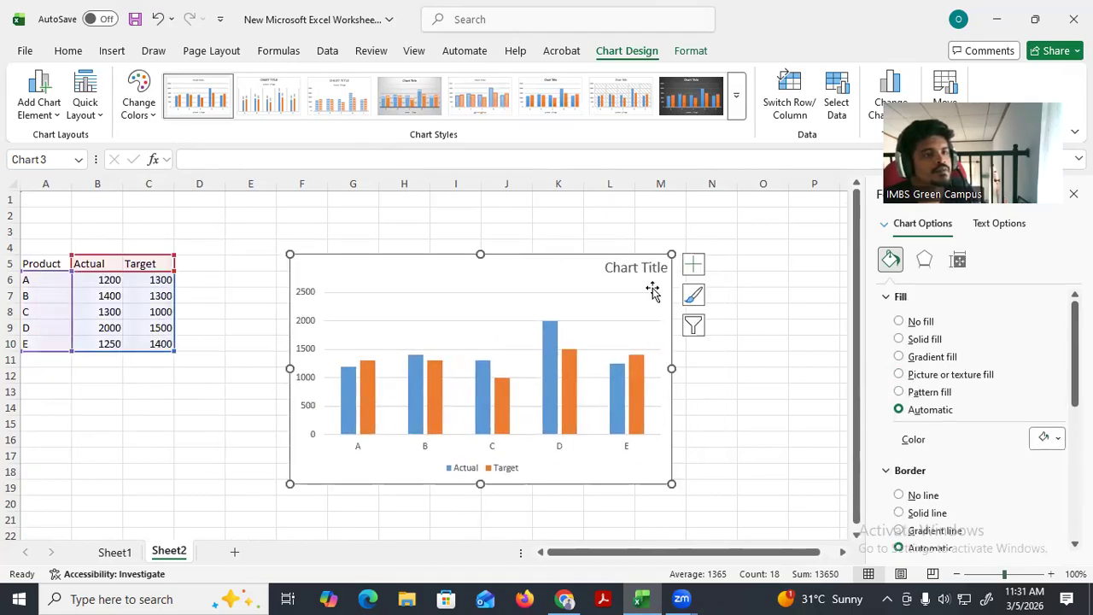
pyautogui.click(621, 268)
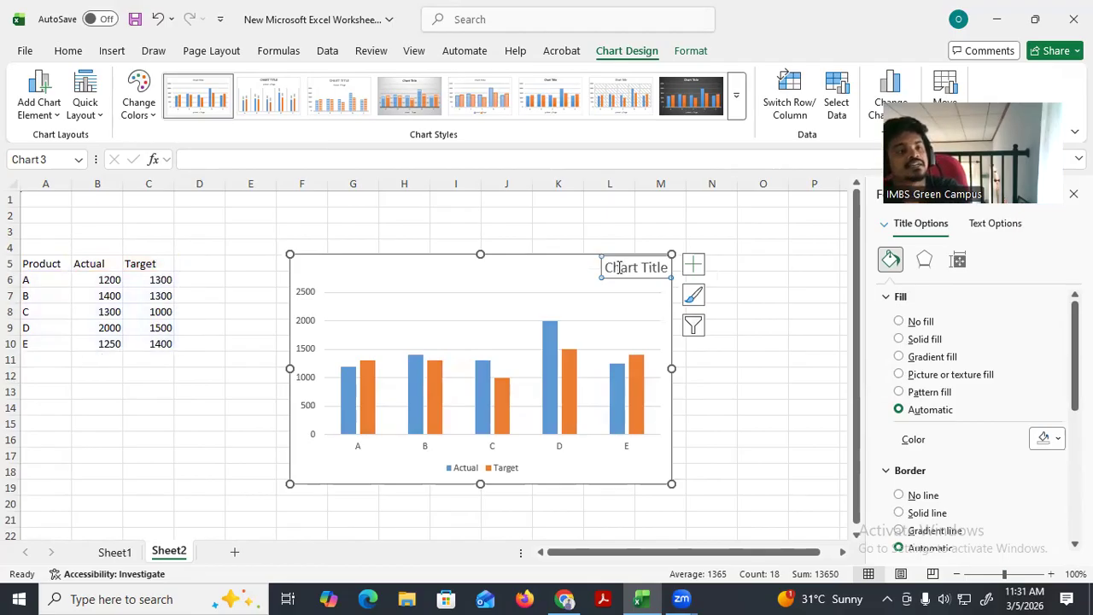
pyautogui.press('Delete')
pyautogui.click(465, 469)
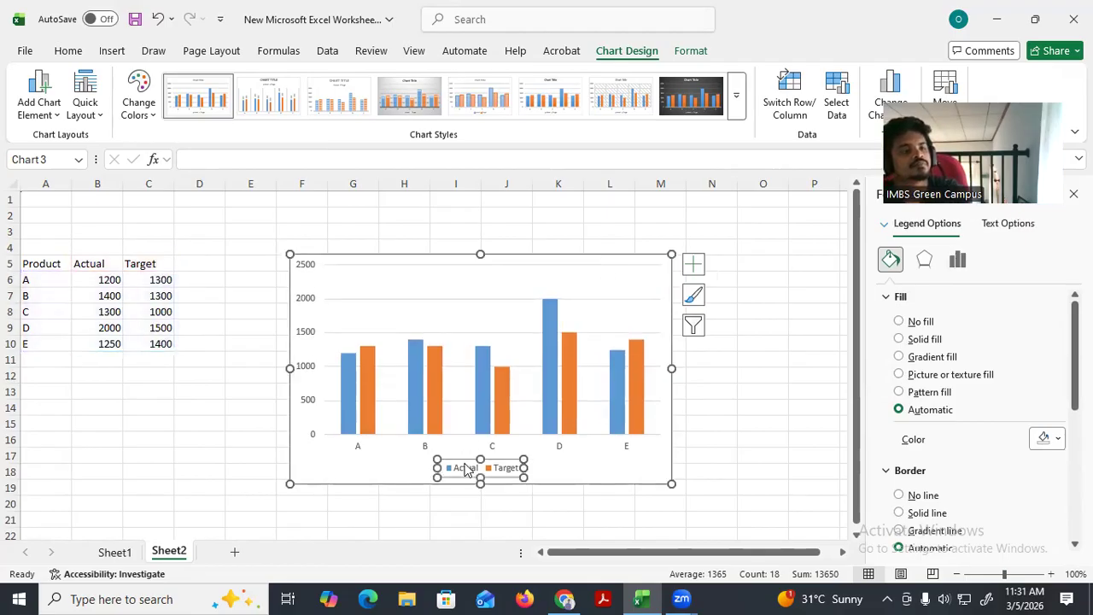
pyautogui.press('Delete')
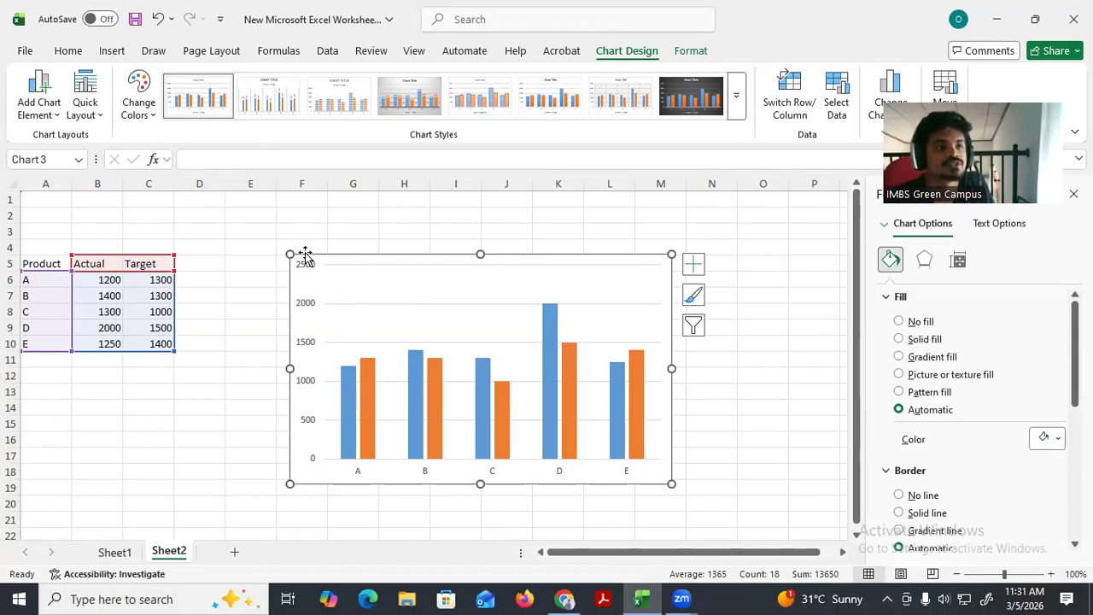
# - Change the chart type to a Clustered Column - Line combo, with Actual as columns and Target as a line
pyautogui.click(434, 297)
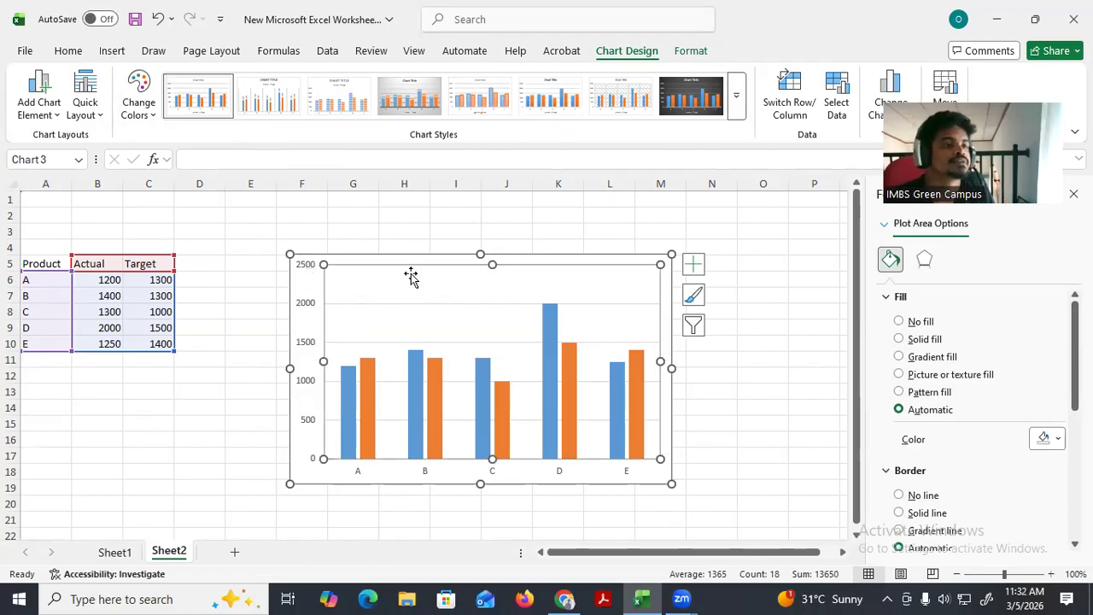
pyautogui.rightClick(411, 277)
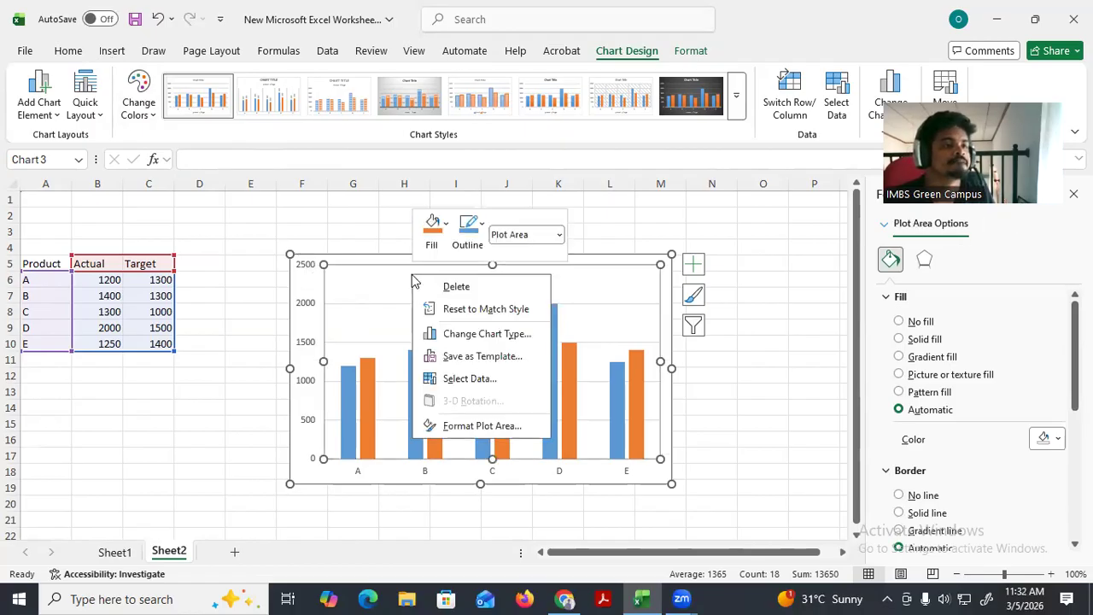
pyautogui.click(461, 335)
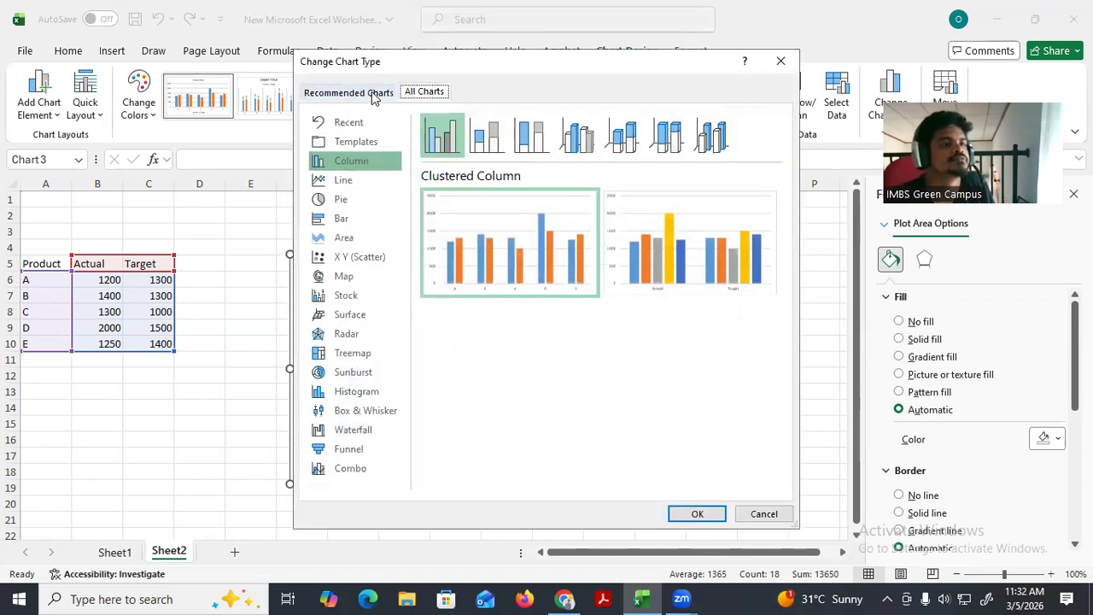
pyautogui.click(336, 477)
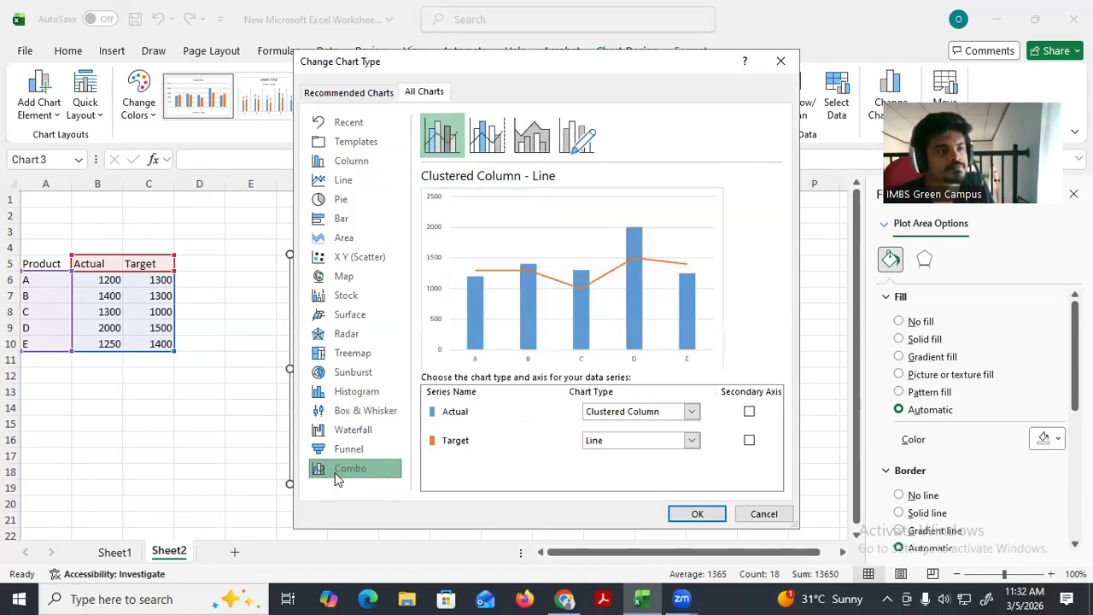
pyautogui.click(693, 515)
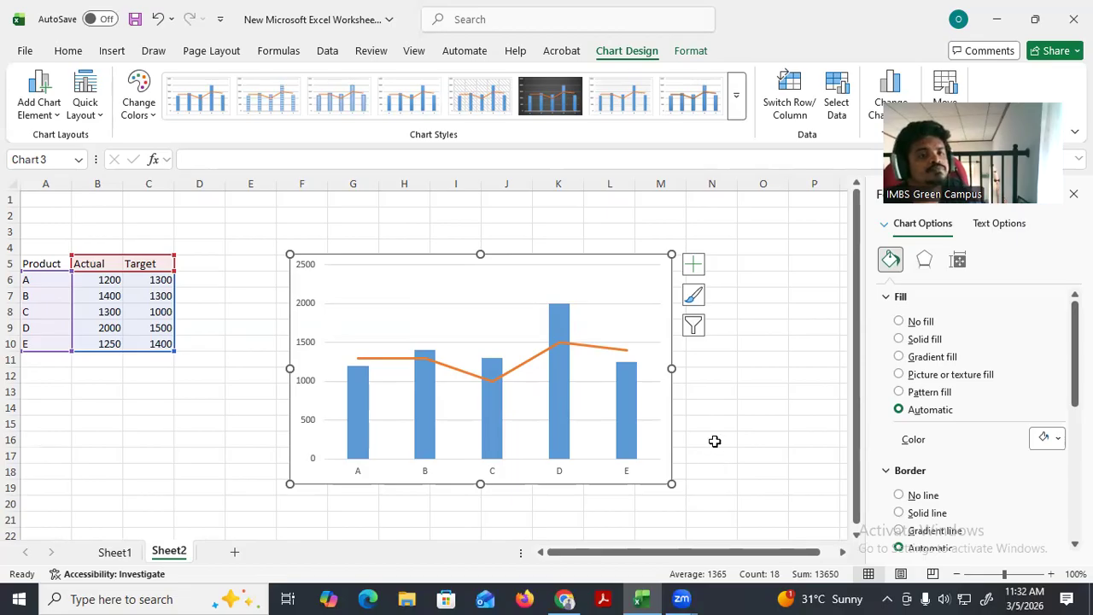
# - Set the Target series to No line and give it built-in markers of the long dash type
pyautogui.click(526, 367)
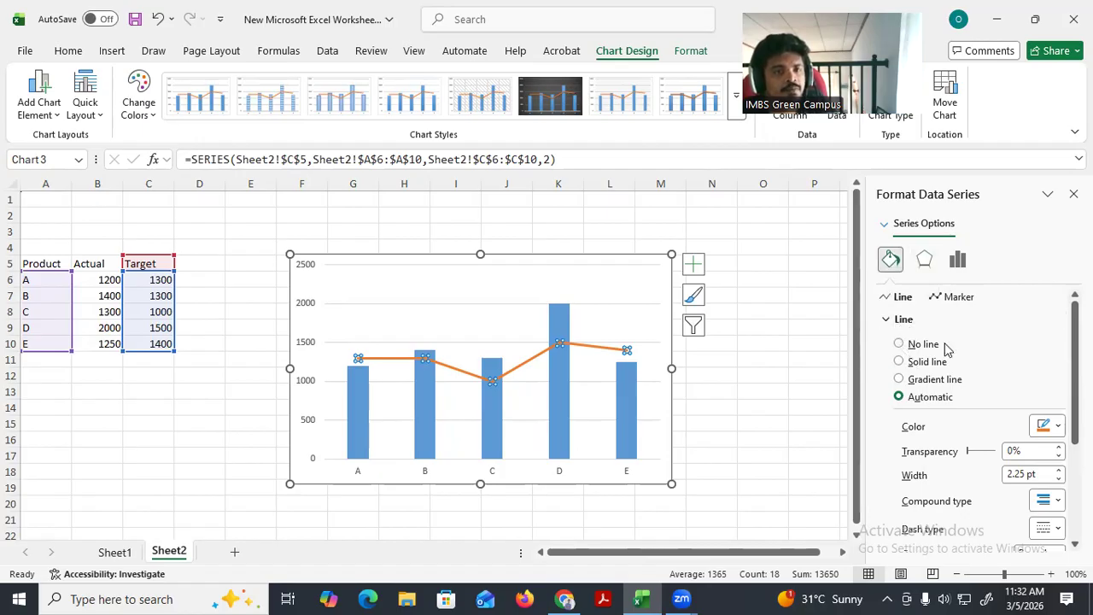
pyautogui.click(900, 345)
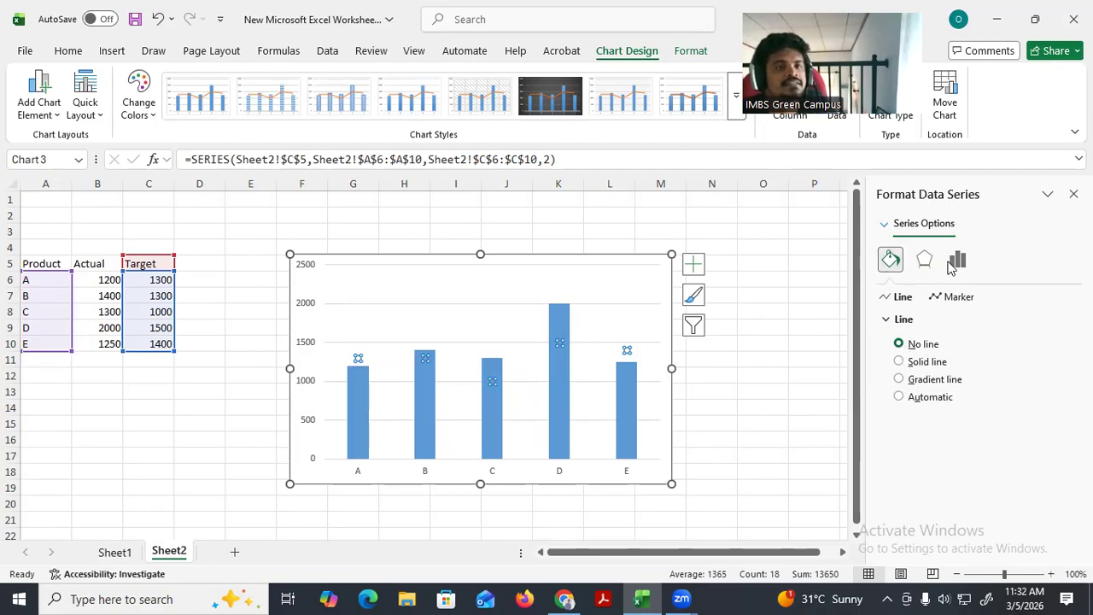
pyautogui.click(951, 299)
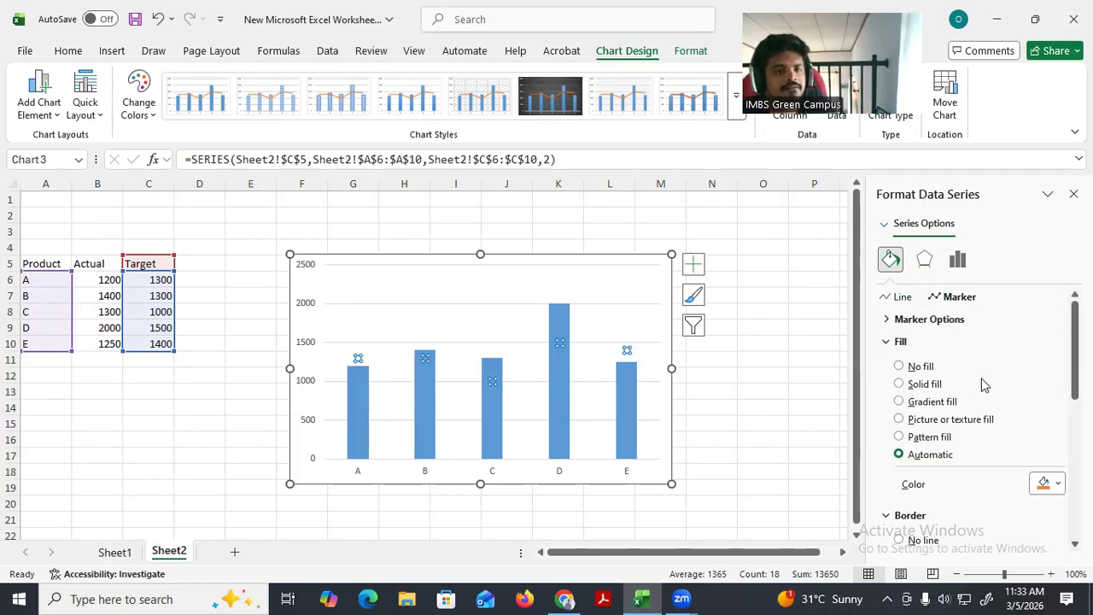
pyautogui.scroll(-5, 981, 380)
pyautogui.scroll(5, 981, 385)
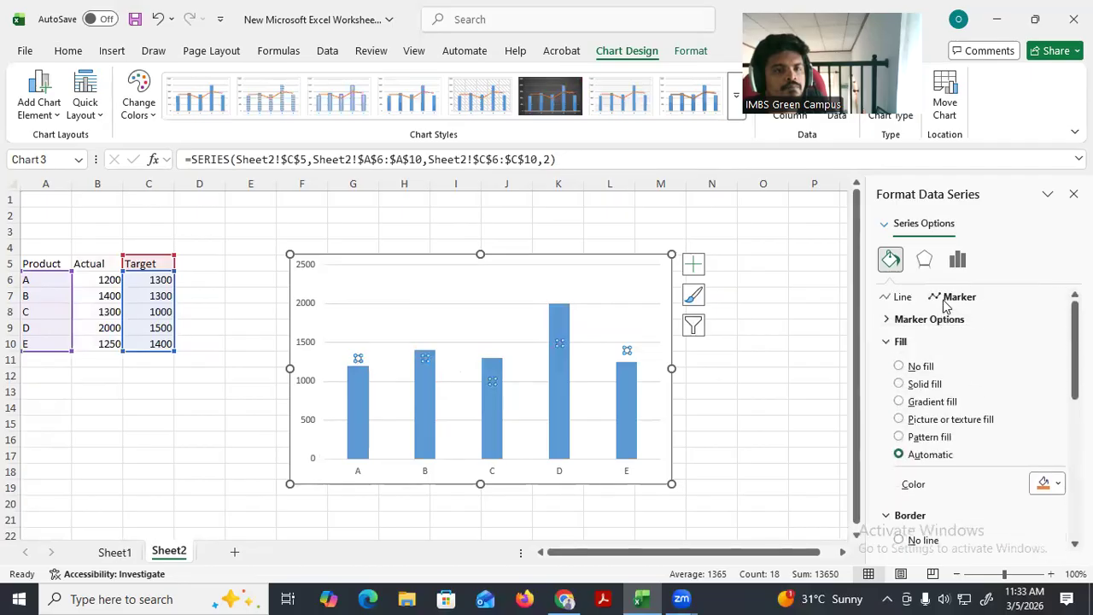
pyautogui.click(897, 323)
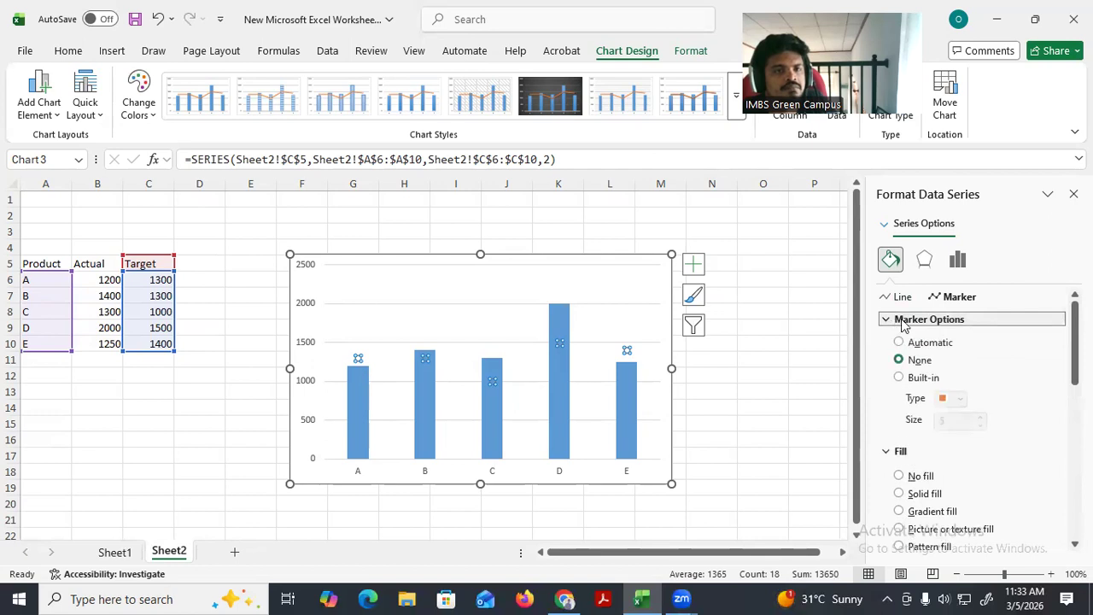
pyautogui.click(898, 378)
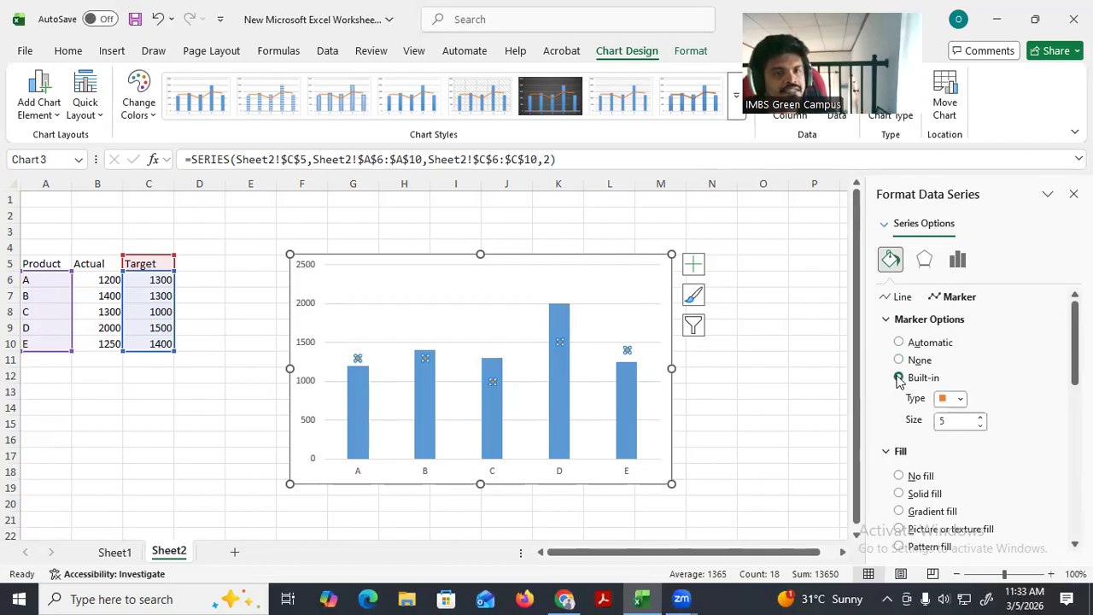
pyautogui.click(961, 399)
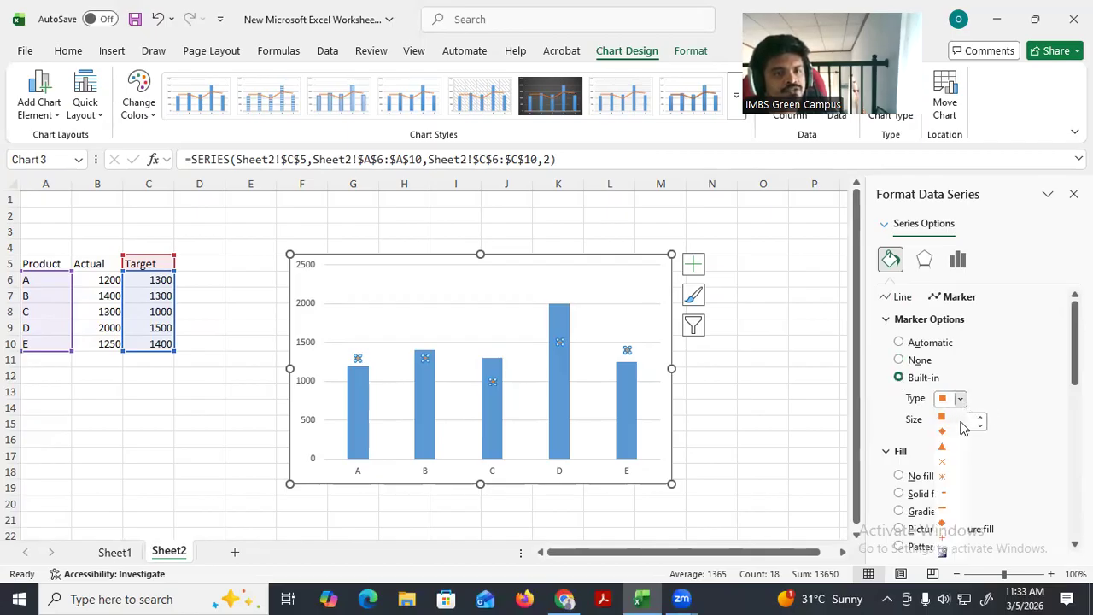
pyautogui.click(943, 512)
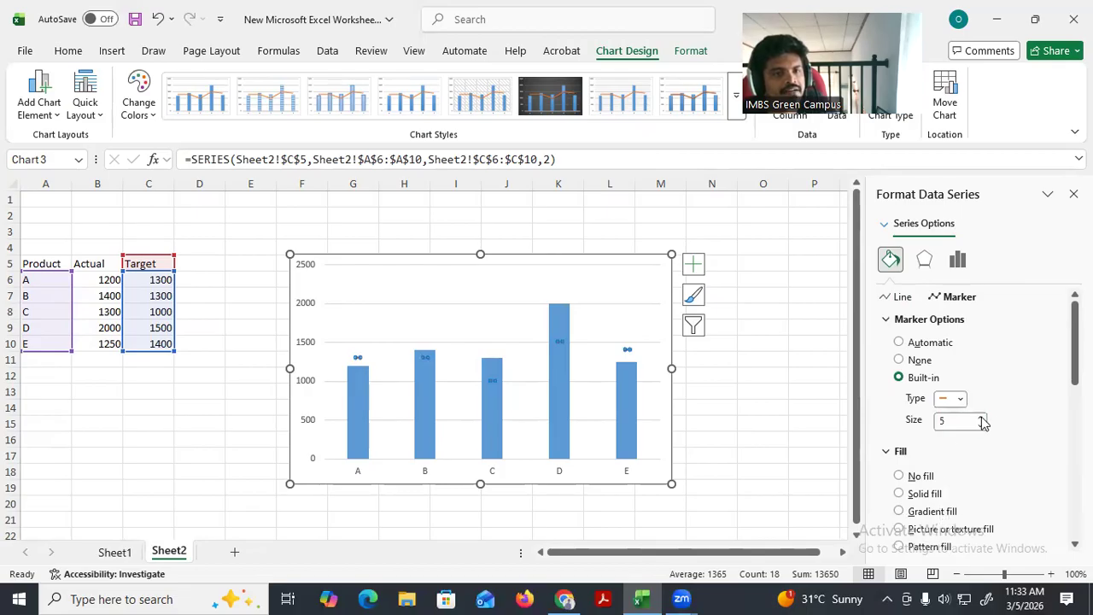
# - Set the Target series' marker size to 25 and deselect the chart
pyautogui.moveTo(955, 421); pyautogui.dragTo(934, 427)
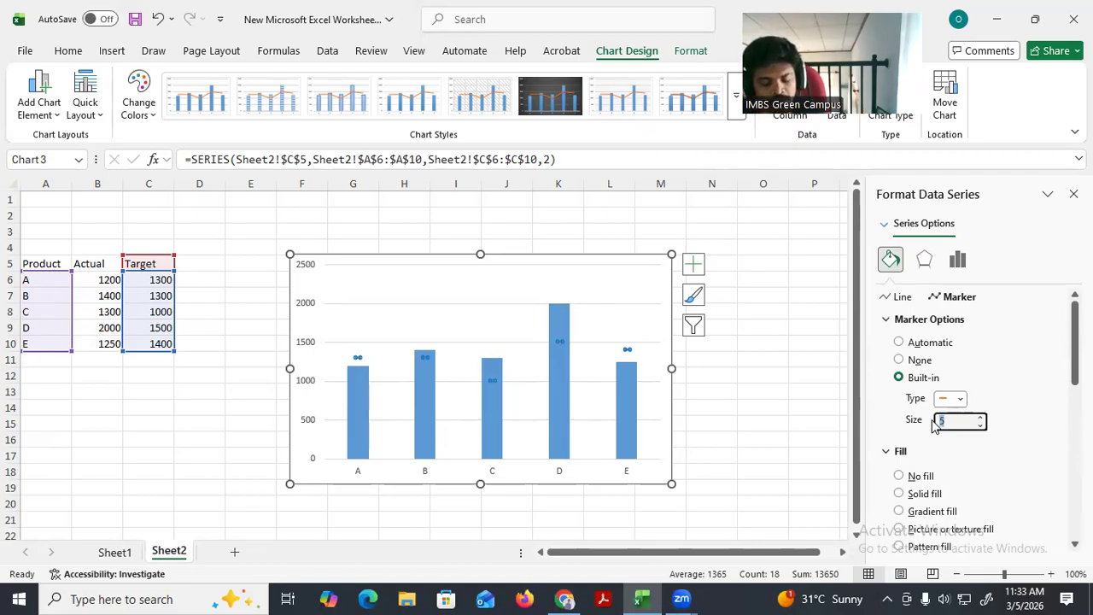
pyautogui.write('25')
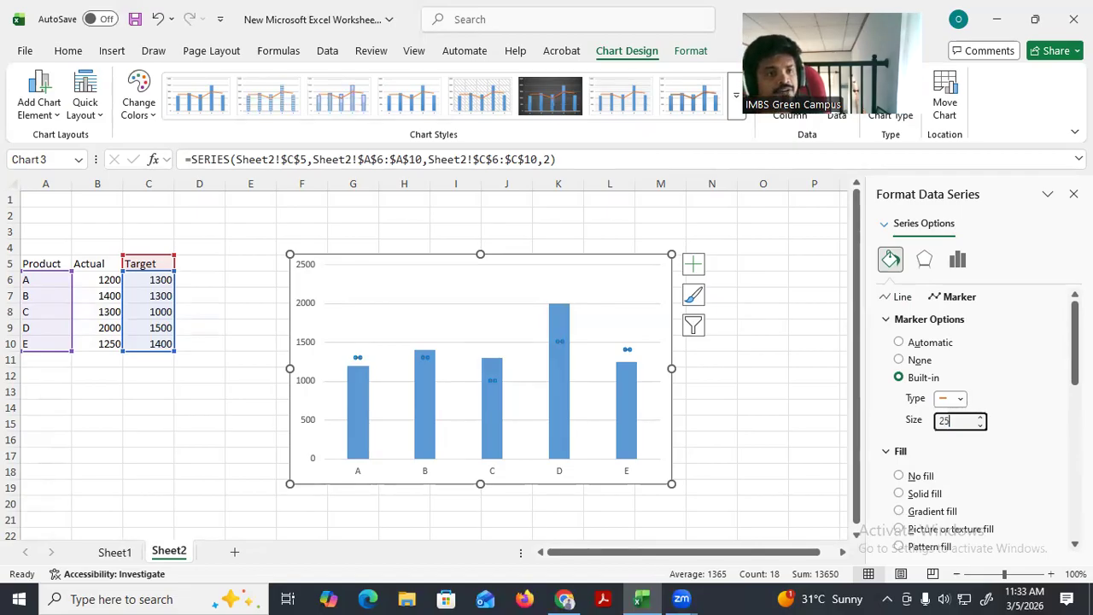
pyautogui.click(911, 453)
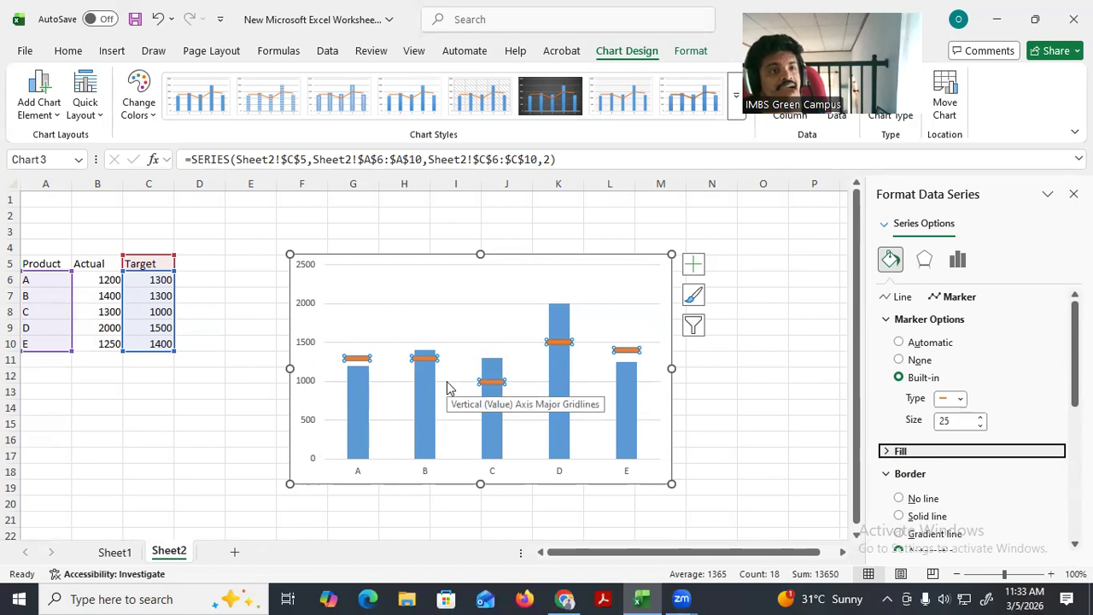
pyautogui.click(242, 468)
pyautogui.moveTo(483, 385)
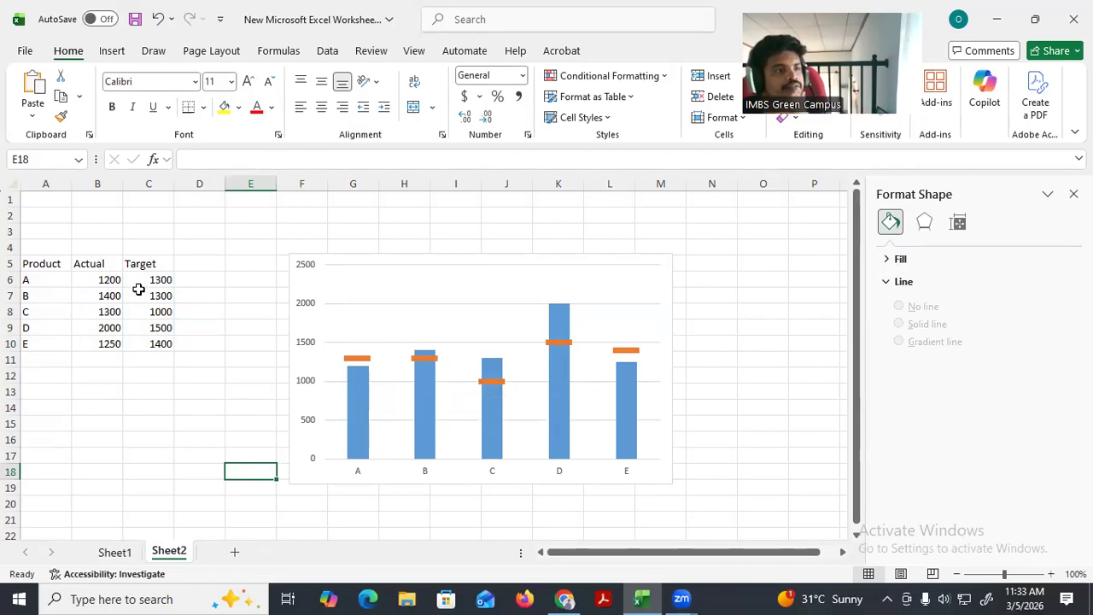
# - Change product A's Actual value to 3000 and product B's Target value to 200
pyautogui.click(100, 280)
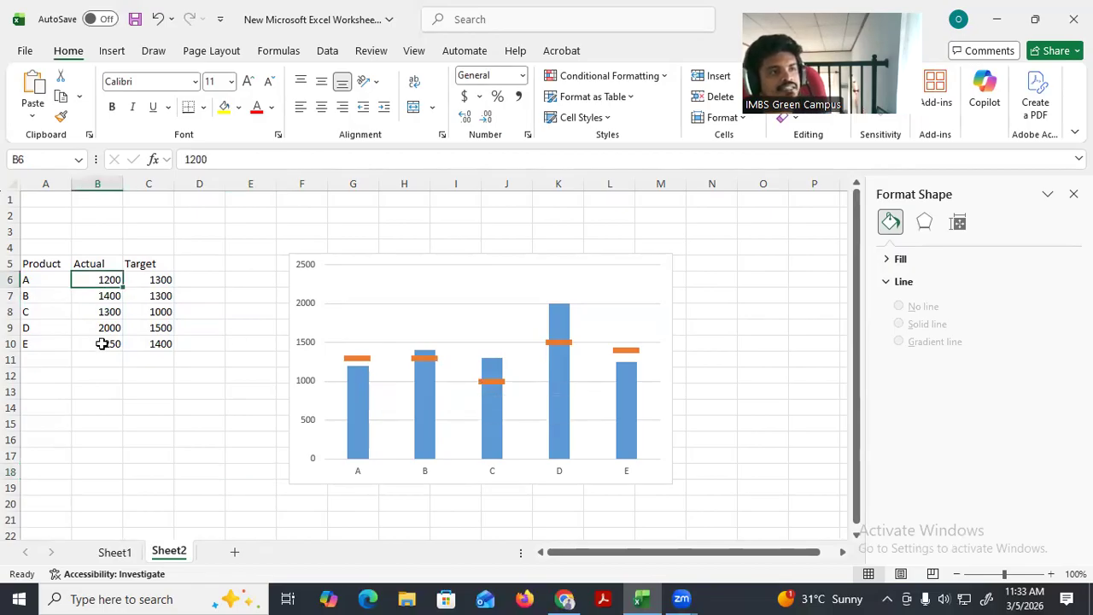
pyautogui.write('3000')
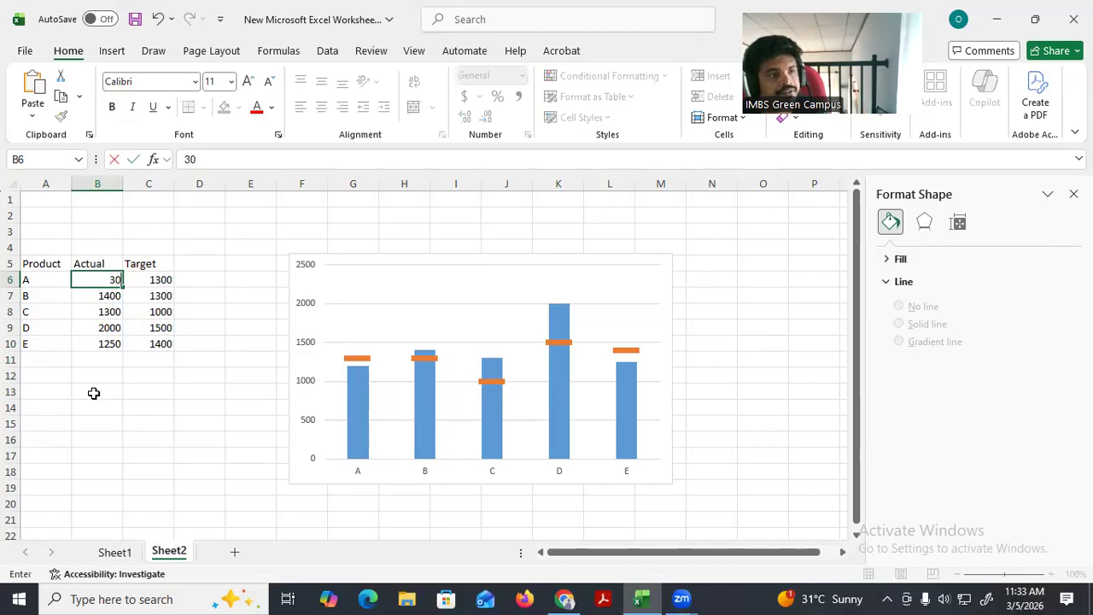
pyautogui.press('Return')
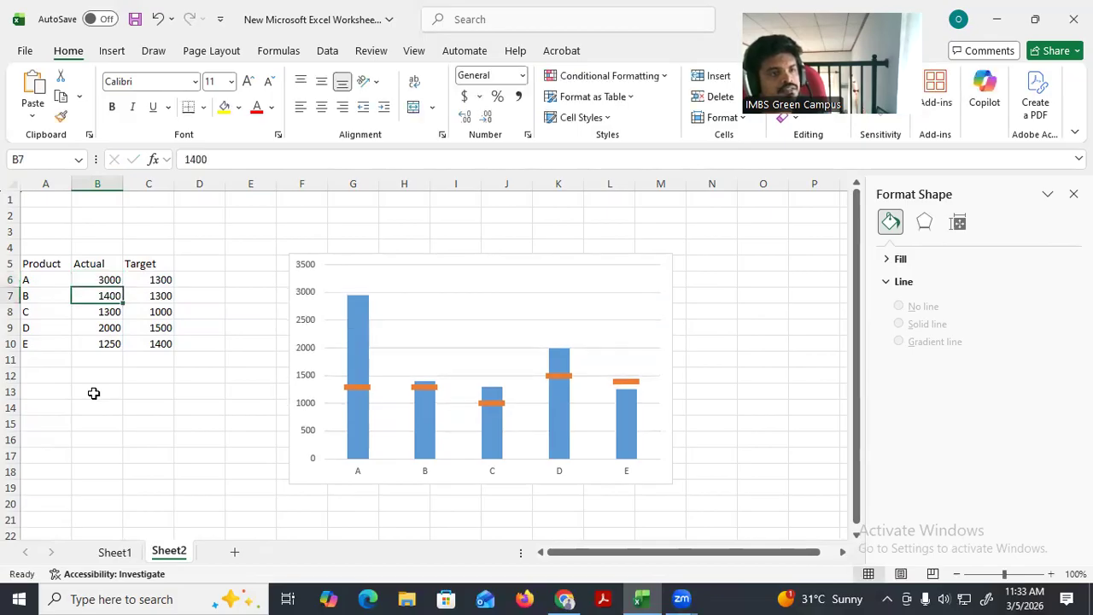
pyautogui.click(155, 294)
pyautogui.write('300')
pyautogui.press('Return')
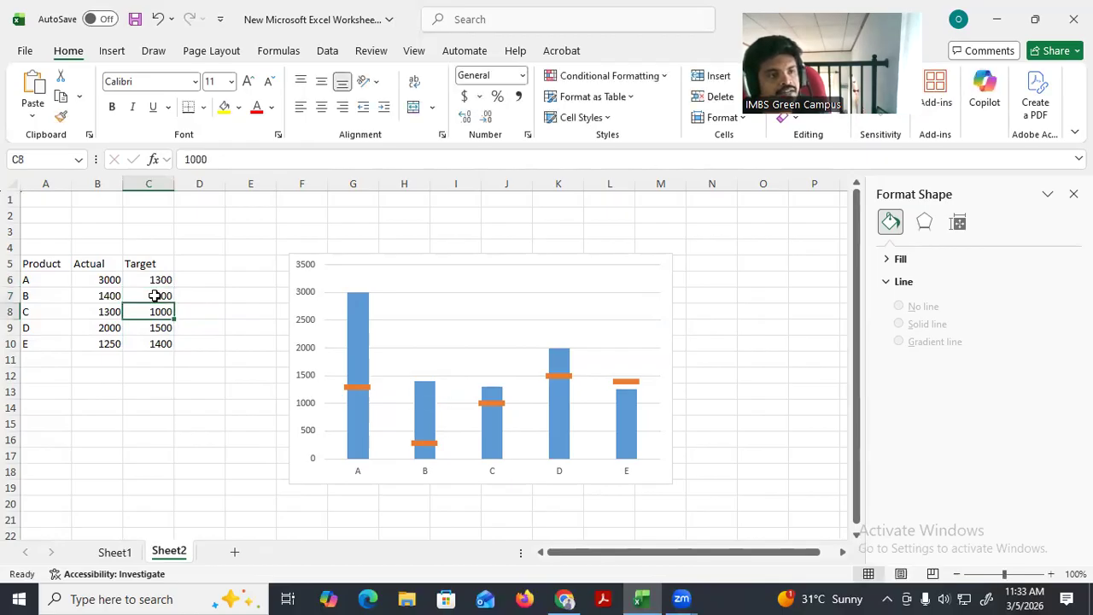
# - Change product D's Actual value to 100 and product A's Target value to 233
pyautogui.click(99, 324)
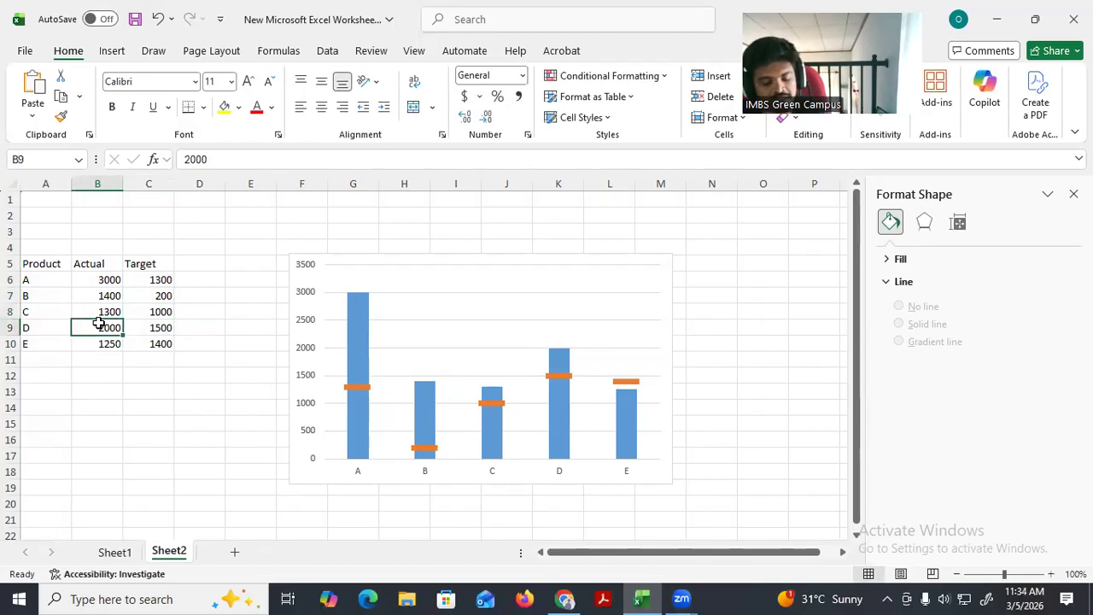
pyautogui.write('100')
pyautogui.press('Return')
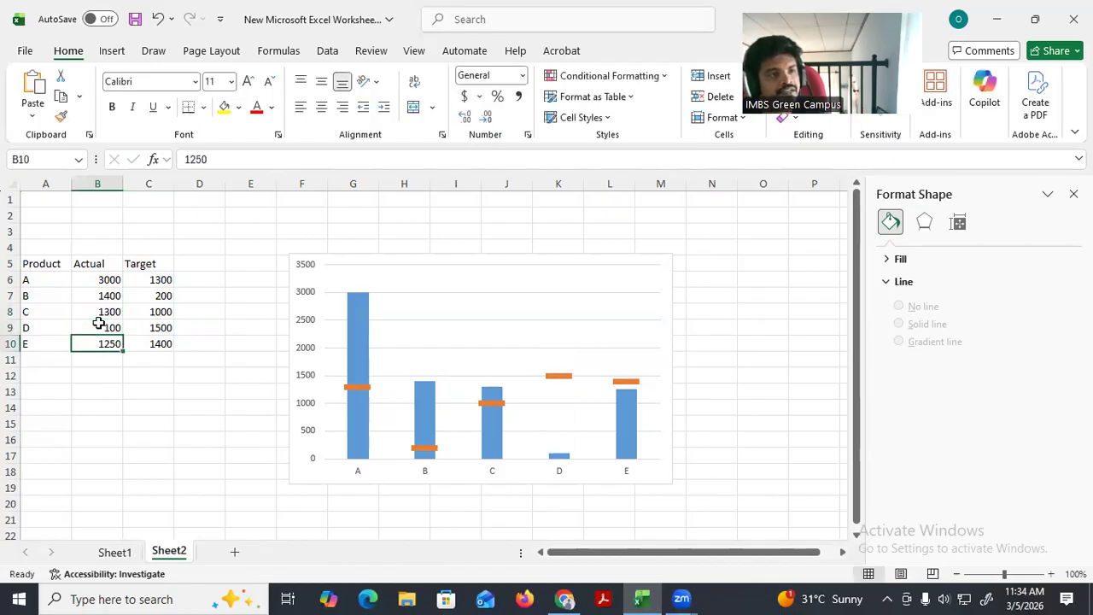
pyautogui.click(150, 280)
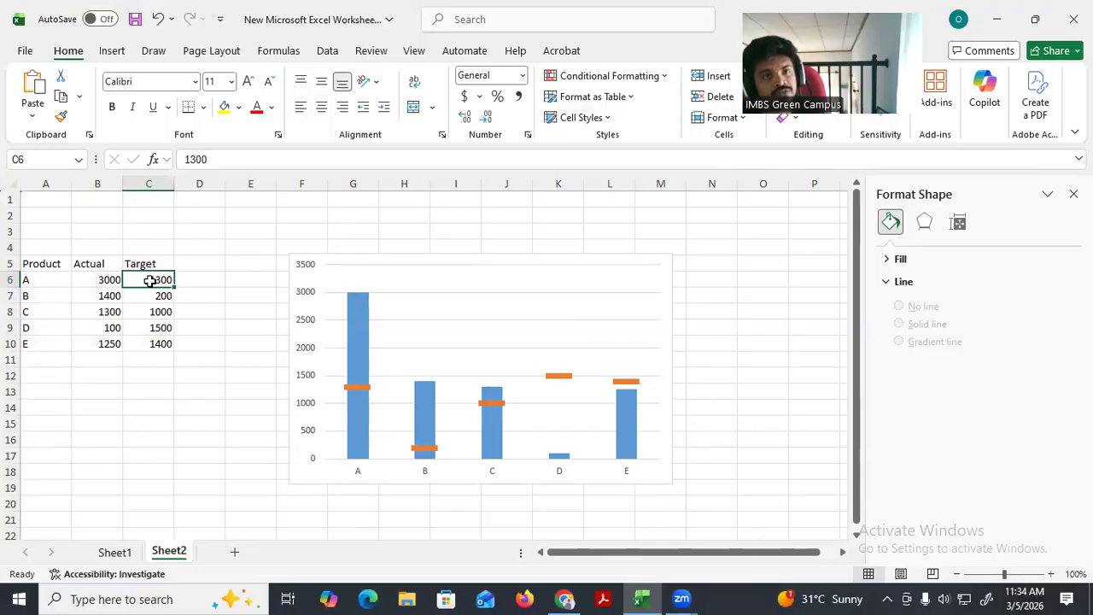
pyautogui.write('233')
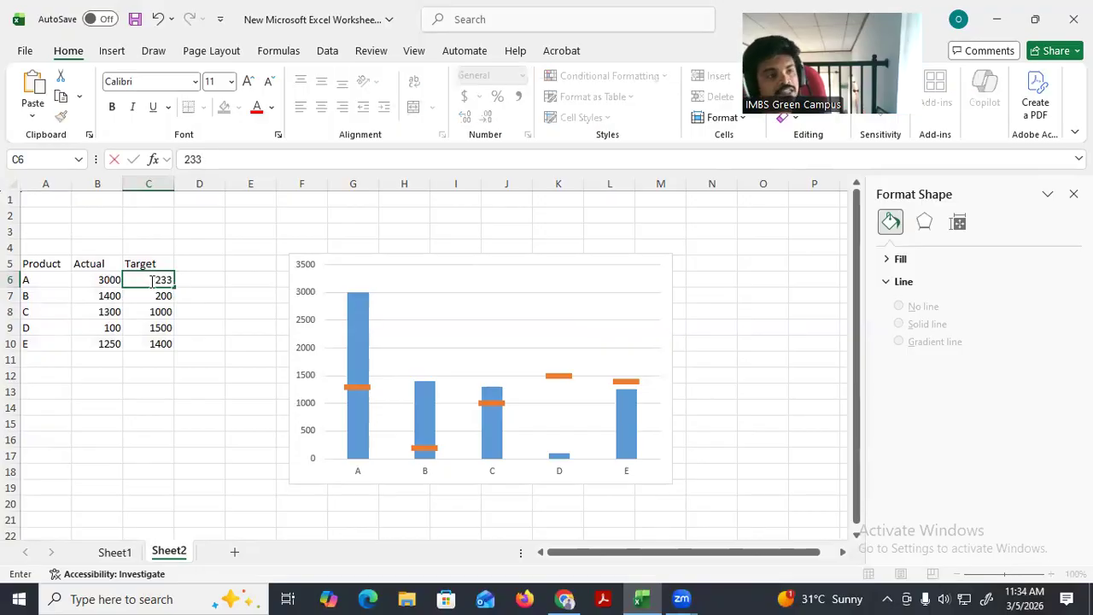
pyautogui.press('Return')
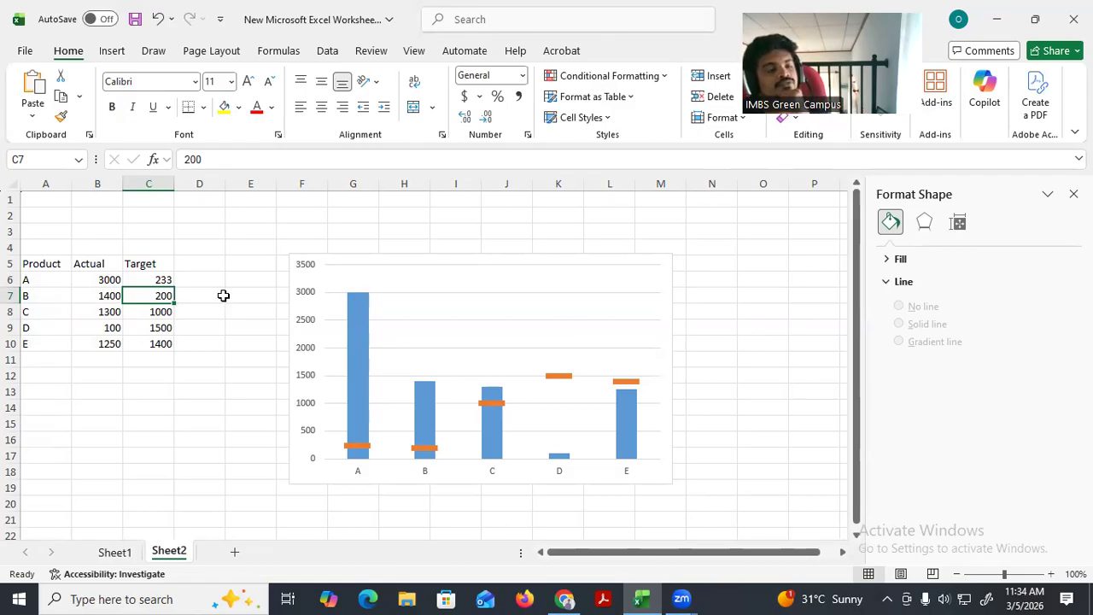
pyautogui.click(833, 554)
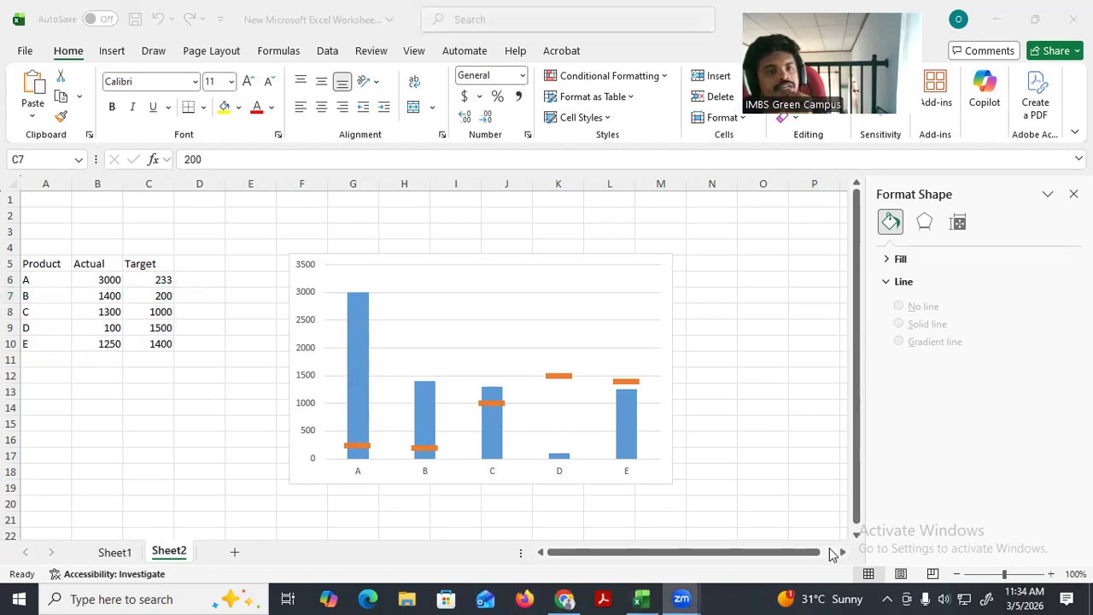